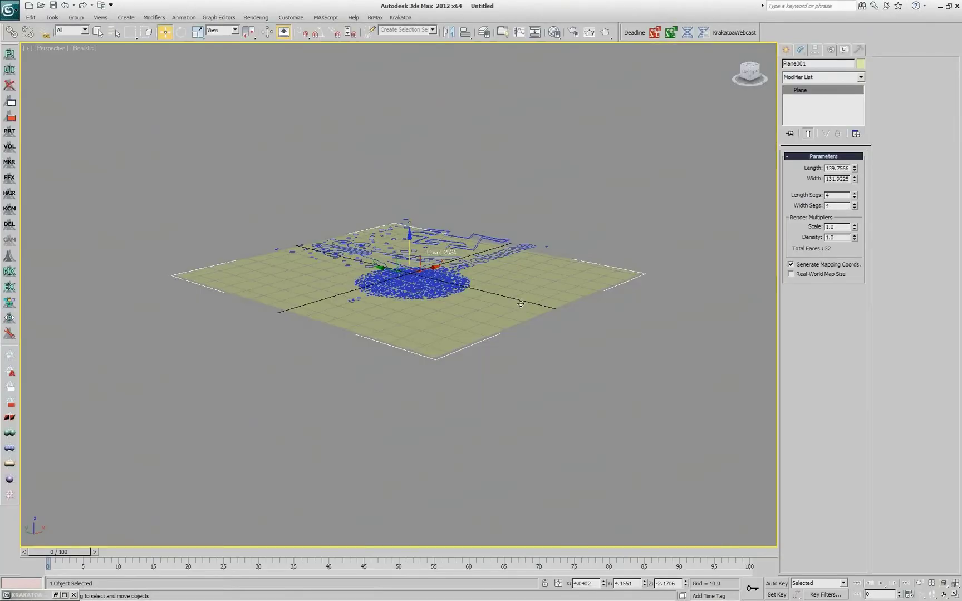
- Set both the length and width segments of the plane to 100
{"action": "type", "text": "100"}
{"action": "key", "text": "Tab"}
{"action": "type", "text": "1"}
- Add a Noise modifier to the plane and raise its Z strength to about 410.9
{"action": "left_click", "coordinate": [817, 78]}
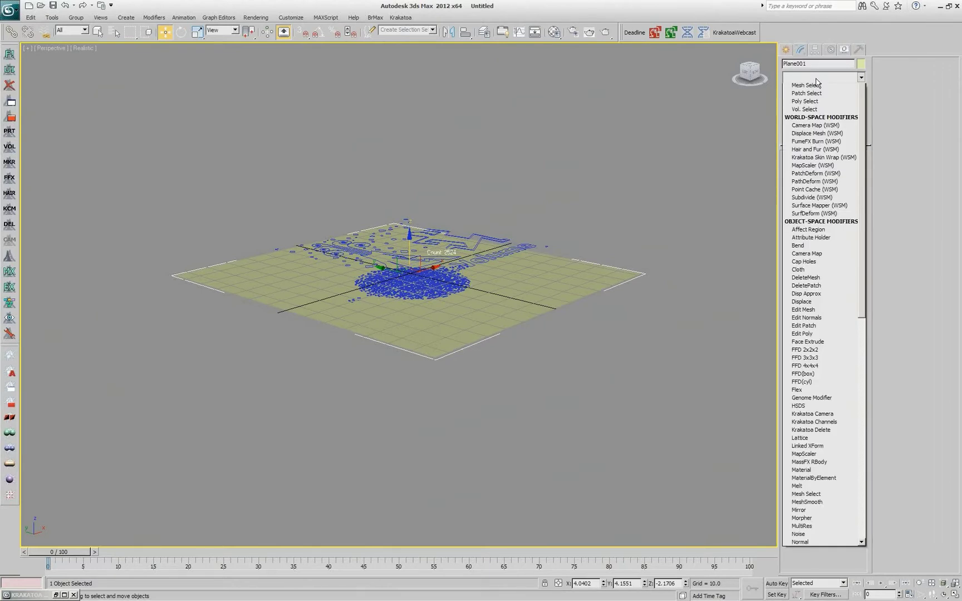
{"action": "scroll", "coordinate": [817, 82], "scroll_direction": "up", "scroll_amount": 1}
{"action": "scroll", "coordinate": [885, 428], "scroll_direction": "down", "scroll_amount": 15}
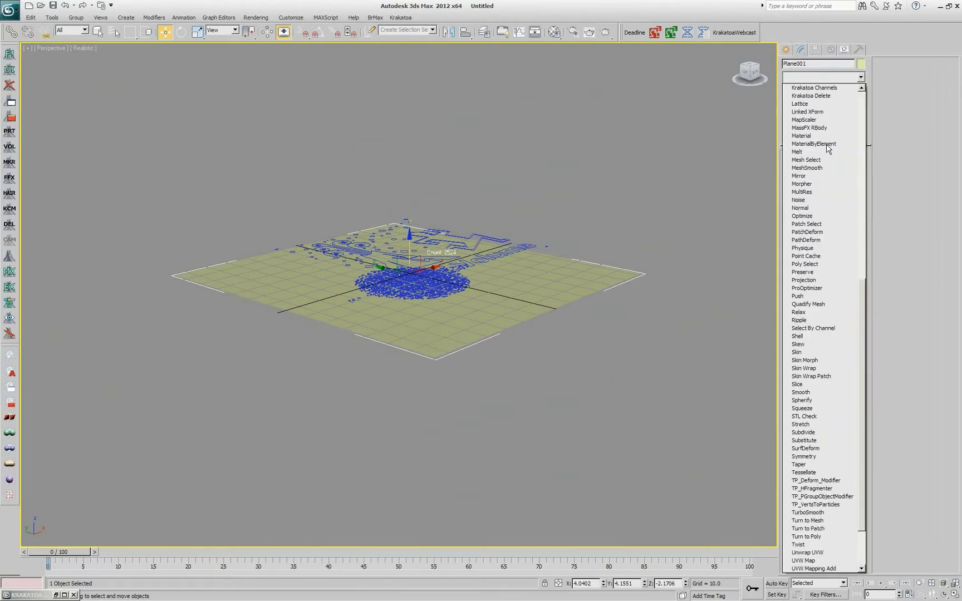
{"action": "left_click", "coordinate": [815, 201]}
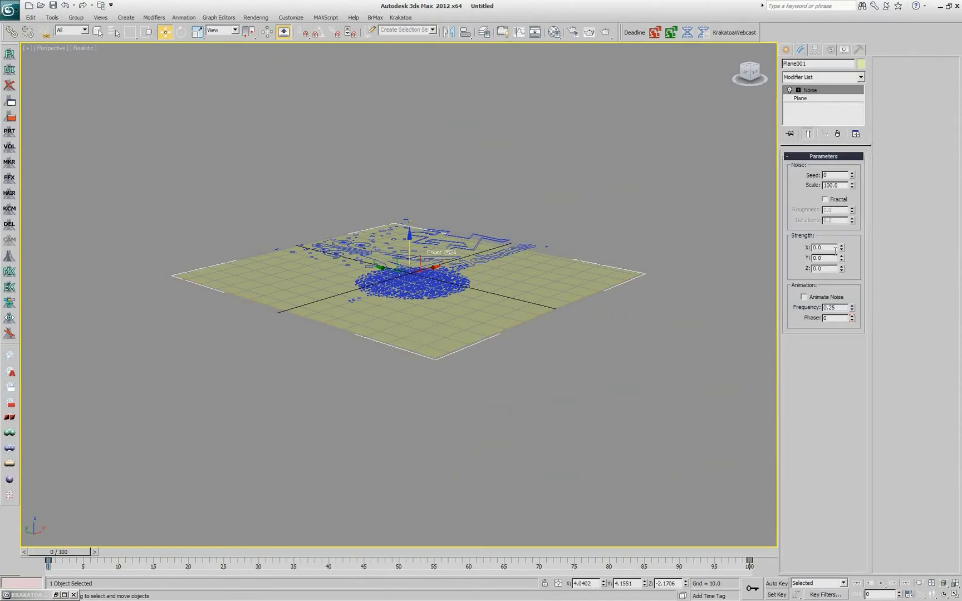
{"action": "left_click_drag", "start_coordinate": [842, 269], "coordinate": [804, 578]}
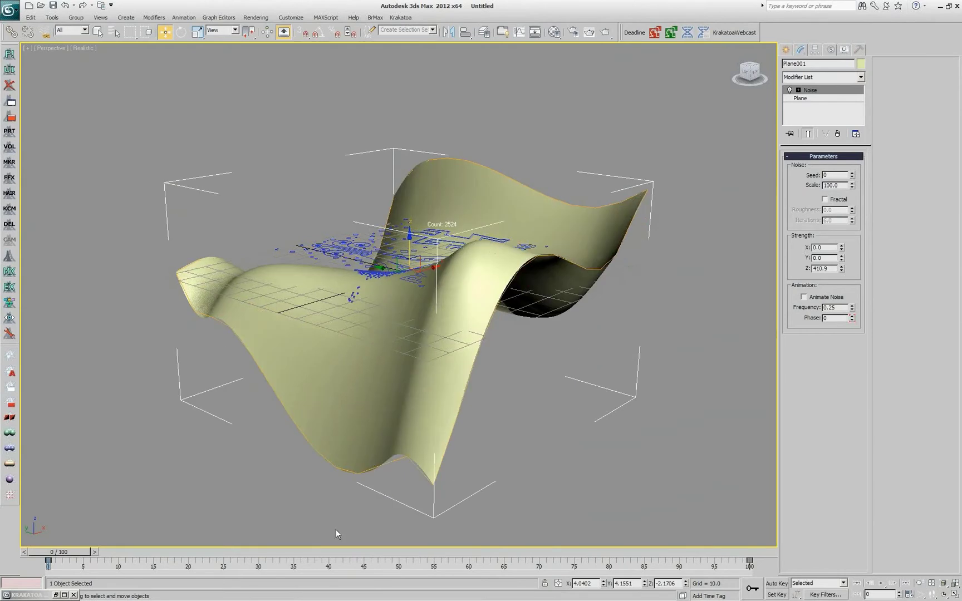
{"action": "middle_click_drag", "start_coordinate": [383, 289], "coordinate": [420, 207], "text": "alt"}
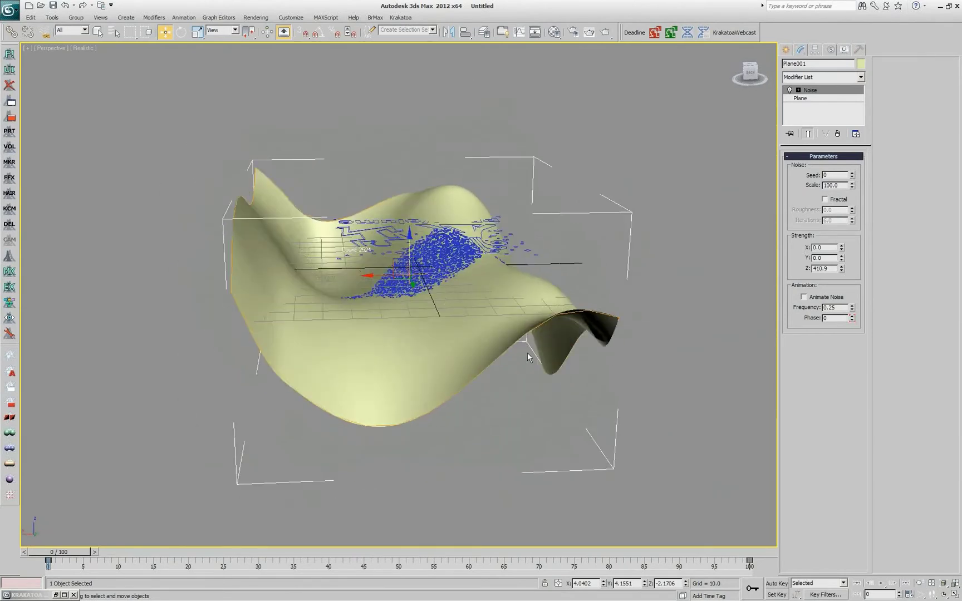
{"action": "middle_click_drag", "start_coordinate": [529, 356], "coordinate": [448, 387], "text": "alt"}
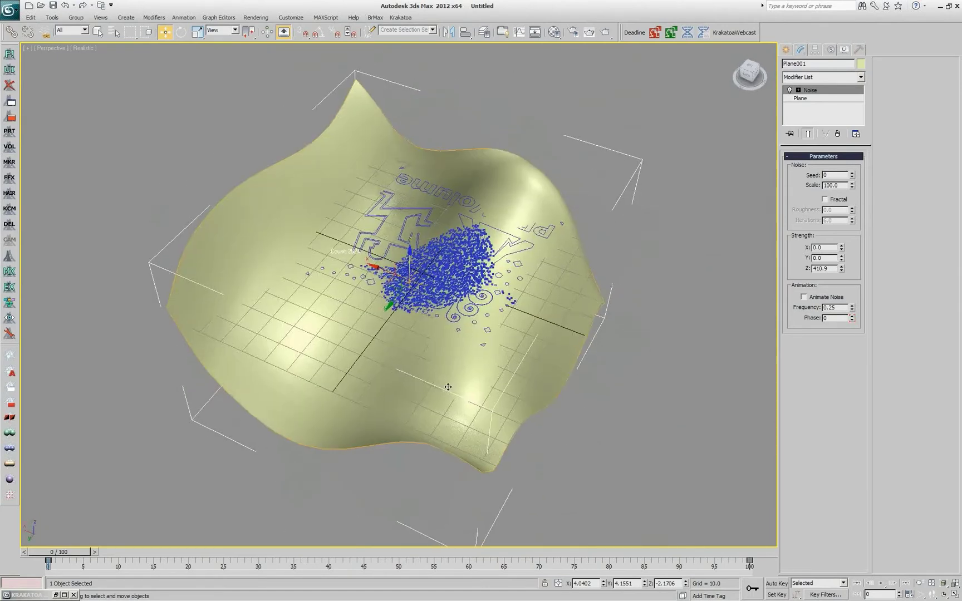
- Select the teapot's PRT Volume and turn off Jitter Position in its base PRTVolume settings
{"action": "left_click", "coordinate": [819, 99]}
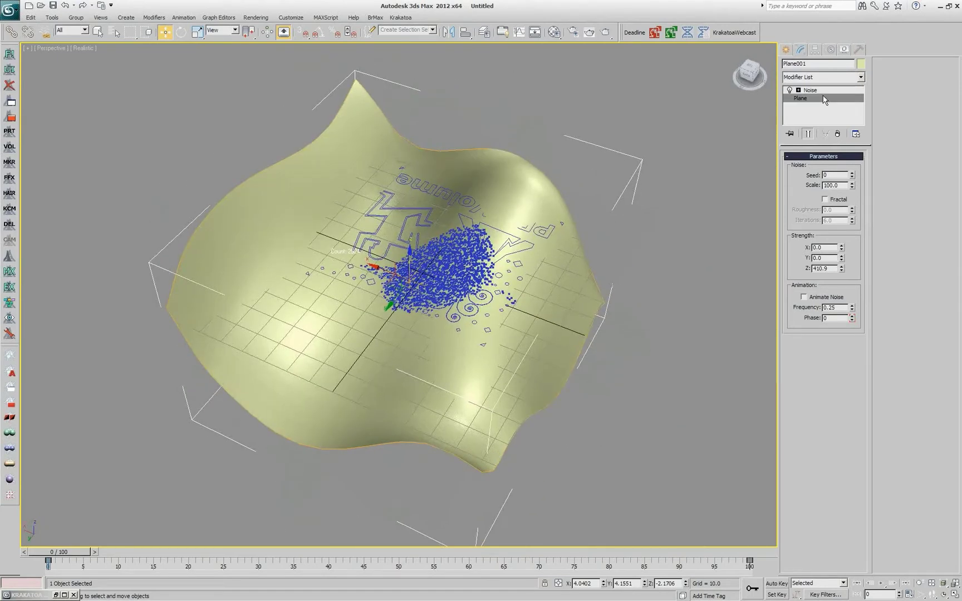
{"action": "left_click", "coordinate": [473, 258]}
{"action": "left_click", "coordinate": [816, 98]}
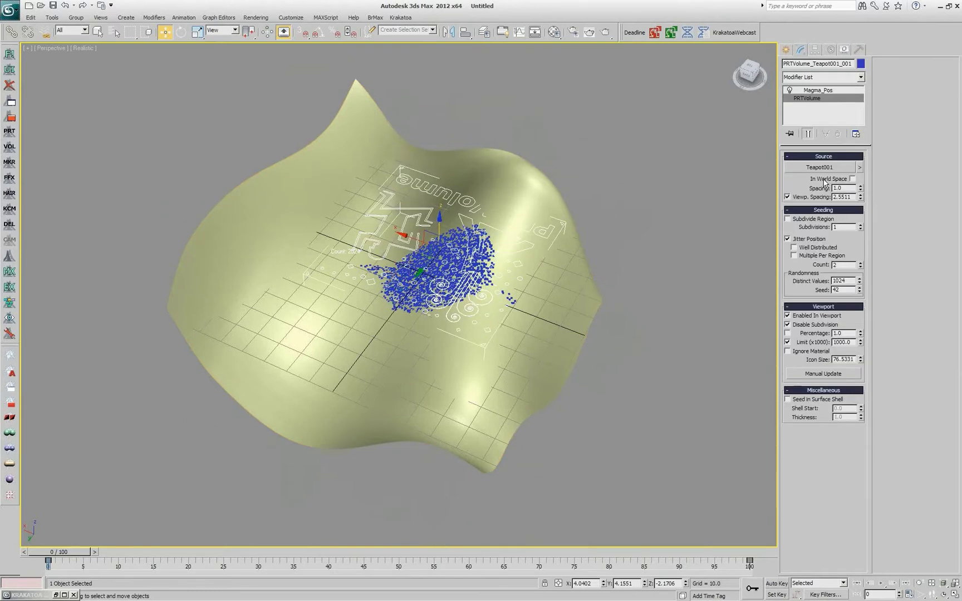
{"action": "left_click", "coordinate": [804, 239]}
{"action": "middle_click_drag", "start_coordinate": [549, 301], "coordinate": [339, 295], "text": "alt"}
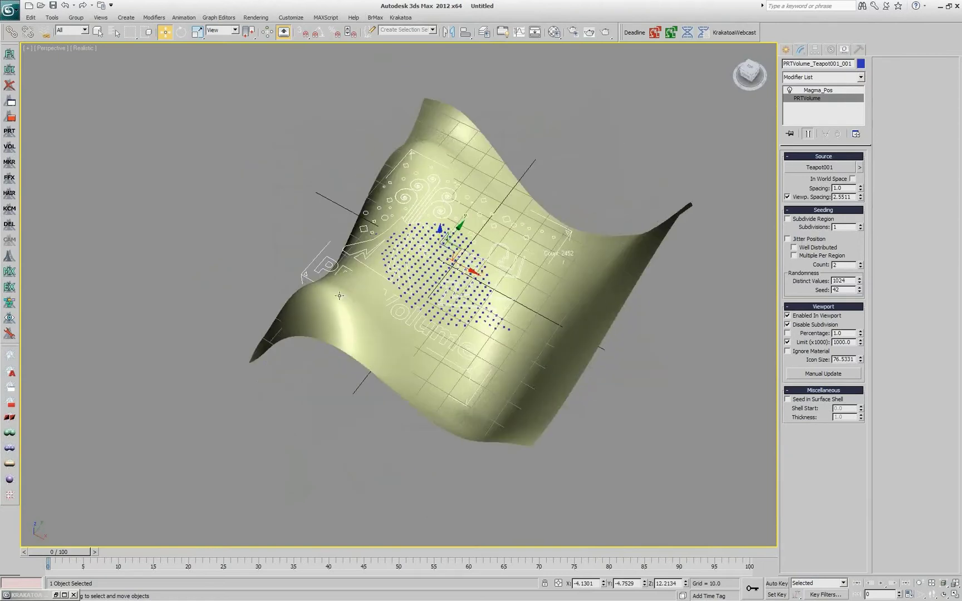
{"action": "middle_click_drag", "start_coordinate": [402, 315], "coordinate": [450, 265], "text": "alt"}
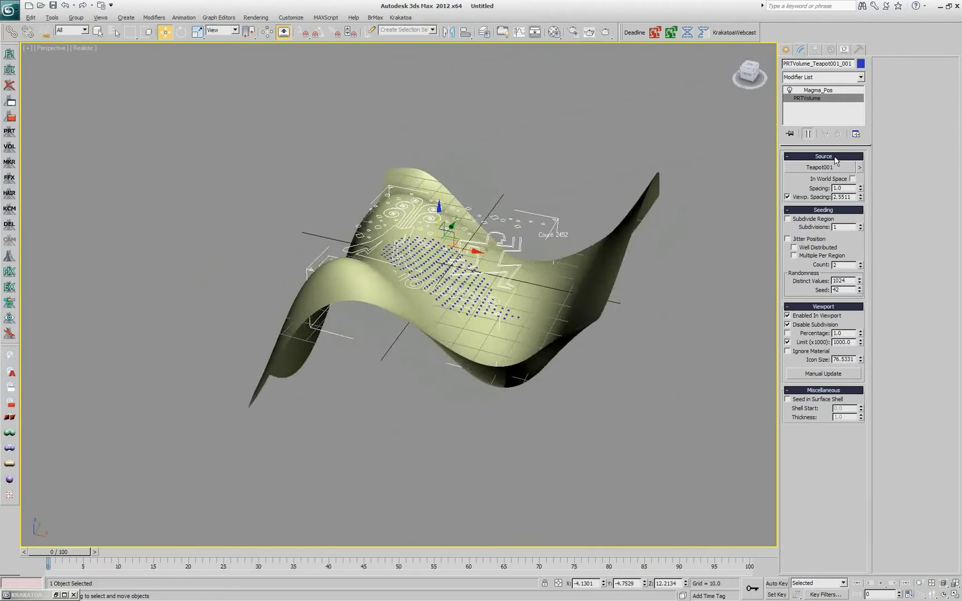
- In the volume's Magma modifier flow, add a Normal output and feed it from the IntersectRay node's Normal
{"action": "left_click", "coordinate": [818, 89]}
{"action": "left_click", "coordinate": [822, 172]}
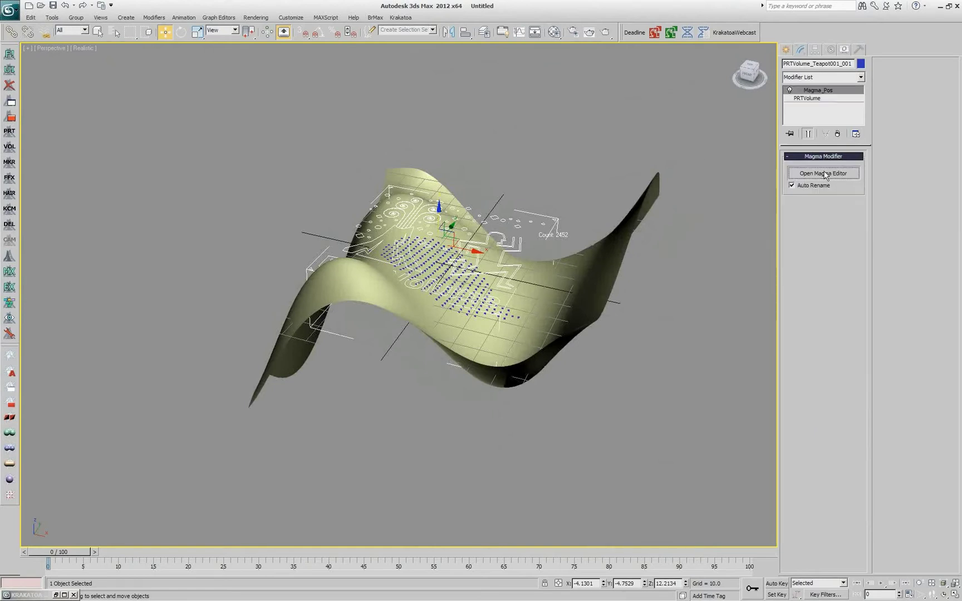
{"action": "key", "text": "ctrl+o"}
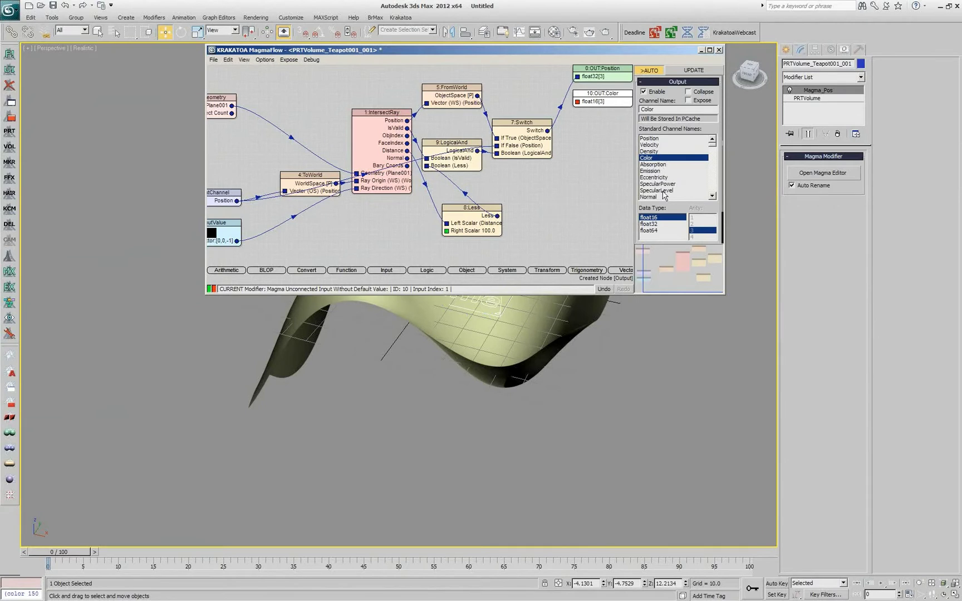
{"action": "left_click", "coordinate": [663, 197]}
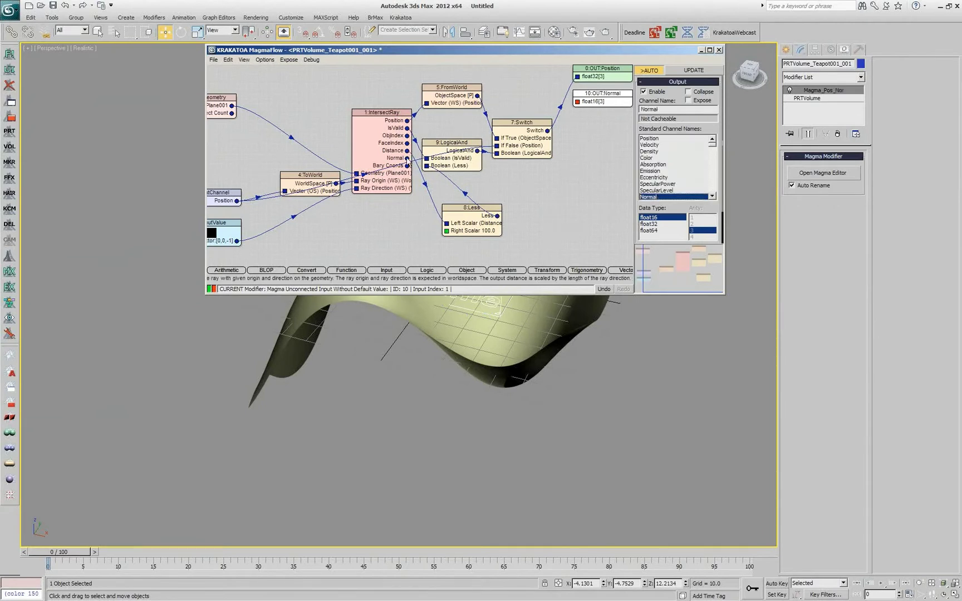
{"action": "left_click_drag", "start_coordinate": [407, 159], "coordinate": [578, 103]}
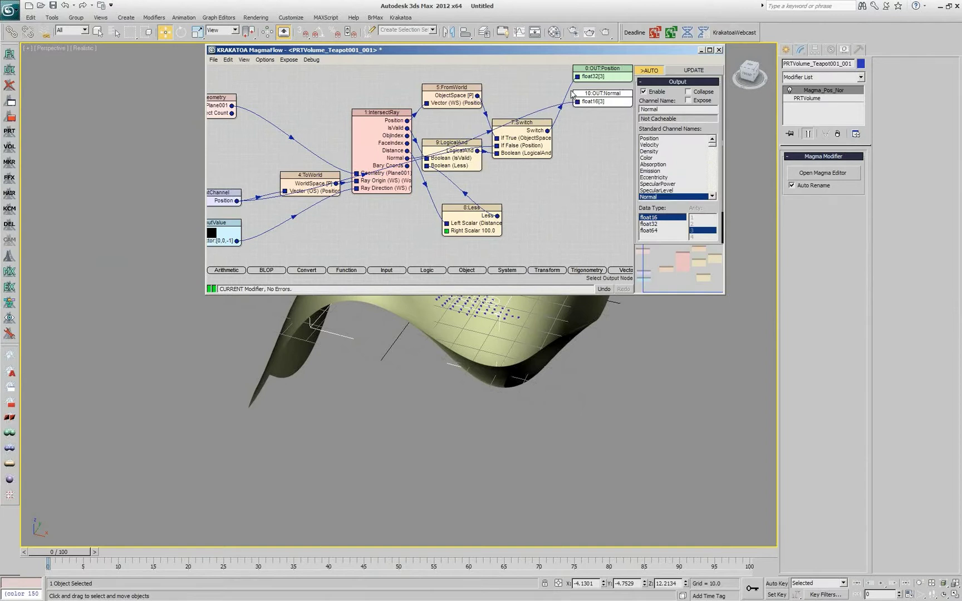
- Insert a FromWorld node with input type Normal before the Normal output and rearrange the flow's nodes
{"action": "left_click", "coordinate": [538, 116]}
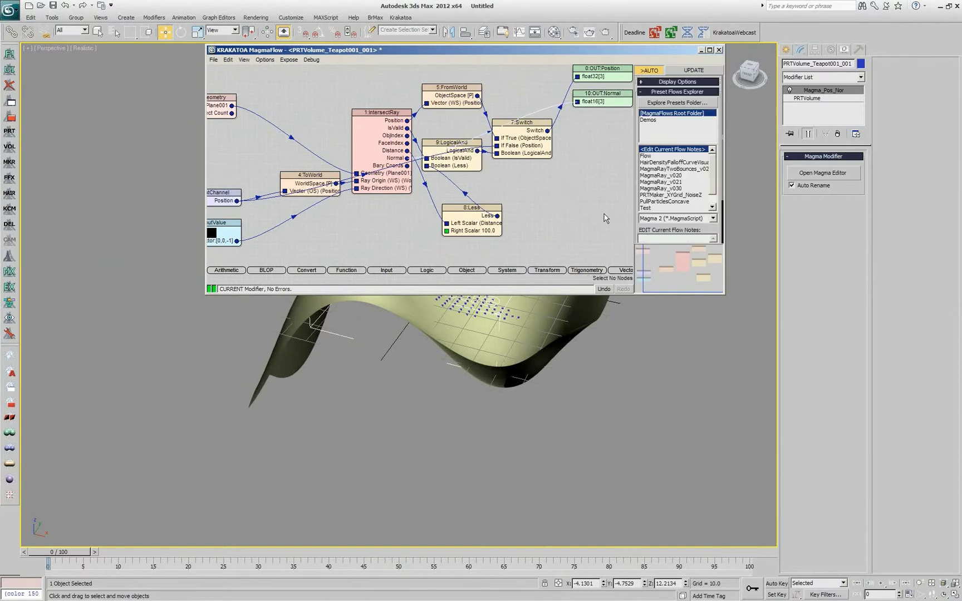
{"action": "key", "text": "t"}
{"action": "key", "text": "f"}
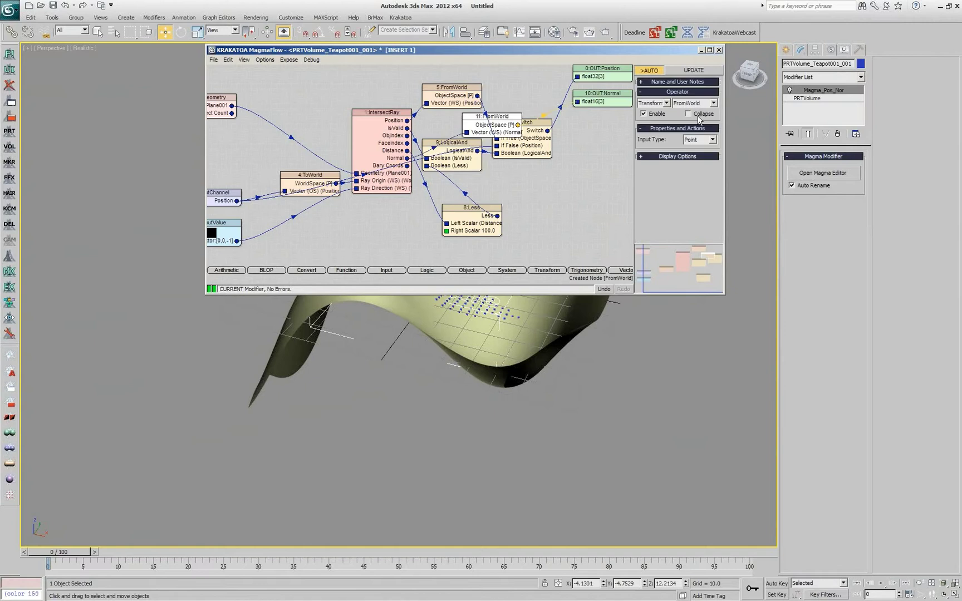
{"action": "left_click", "coordinate": [699, 141]}
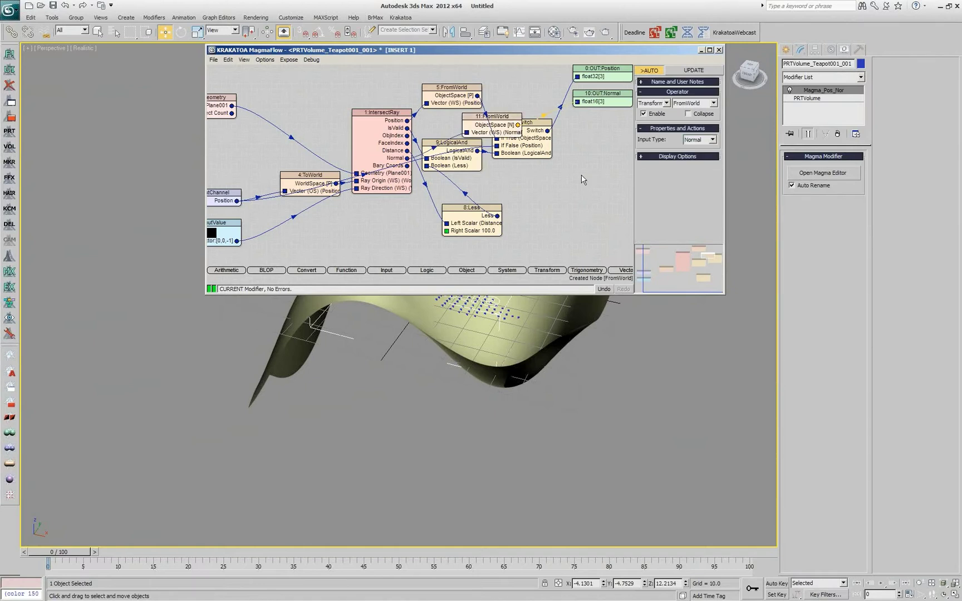
{"action": "key", "text": "r"}
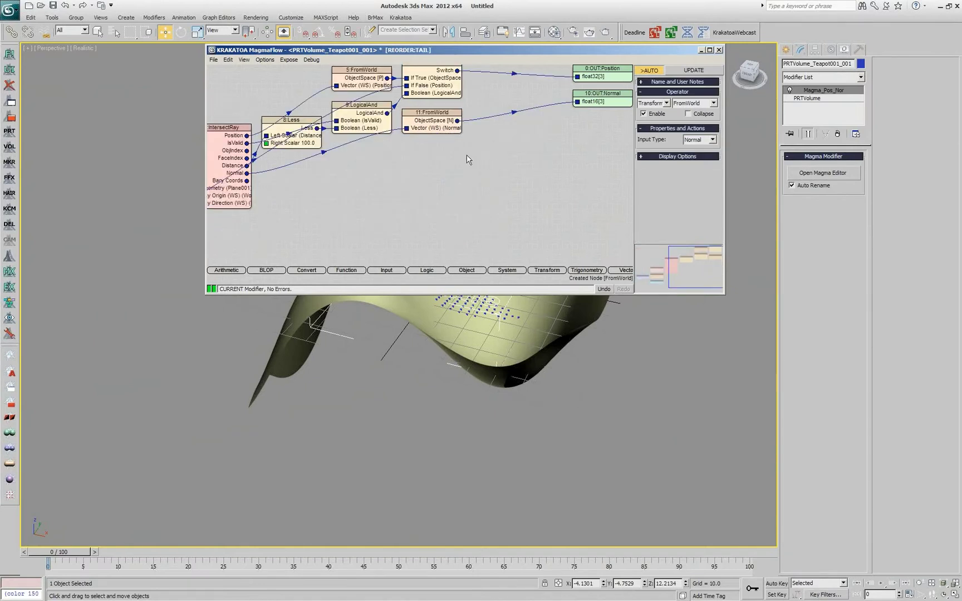
{"action": "middle_click_drag", "start_coordinate": [506, 190], "coordinate": [568, 205]}
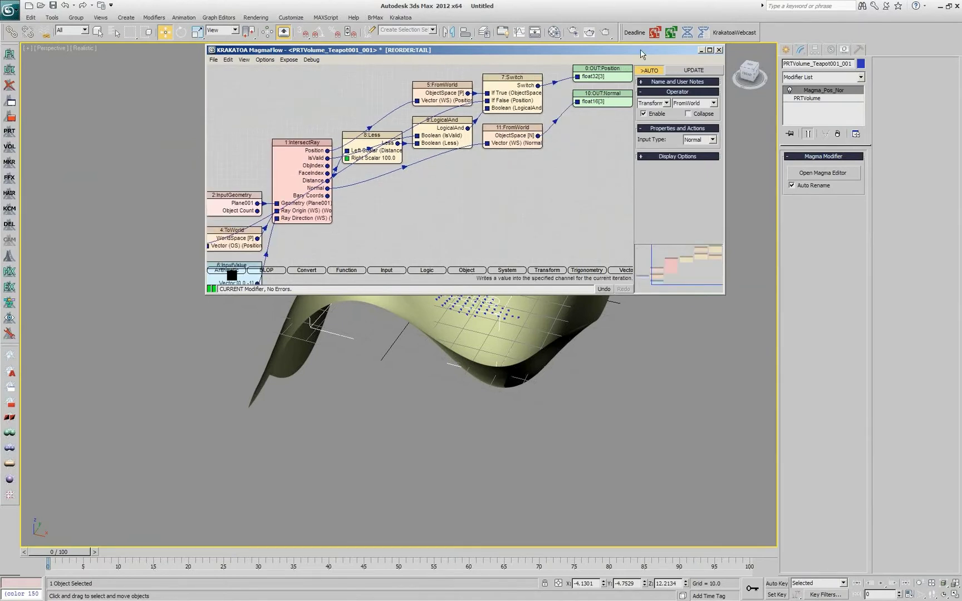
- Add a PRTViewportVector output to the flow and connect the normal's FromWorld node to it
{"action": "left_click_drag", "start_coordinate": [640, 49], "coordinate": [639, 52]}
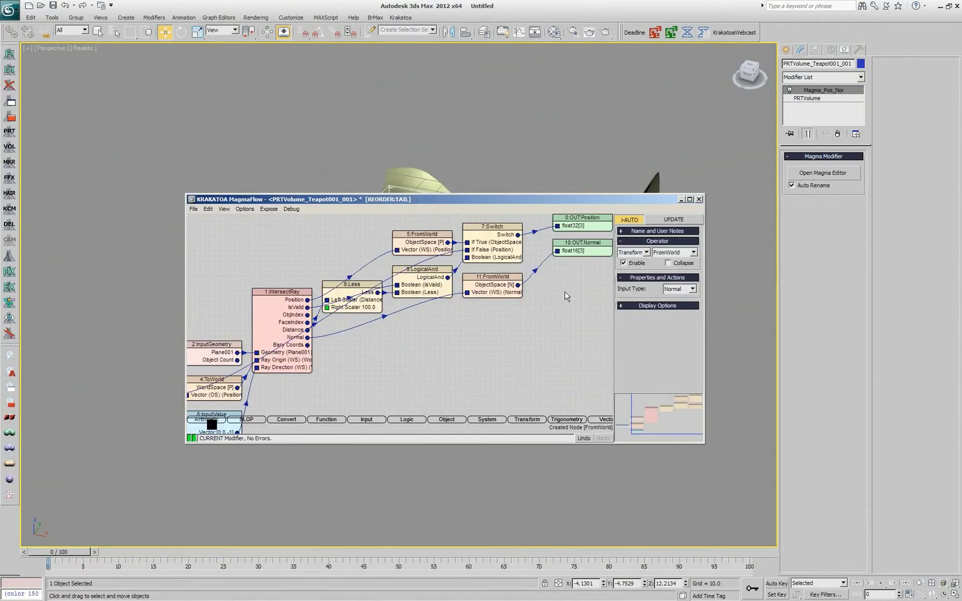
{"action": "key", "text": "o"}
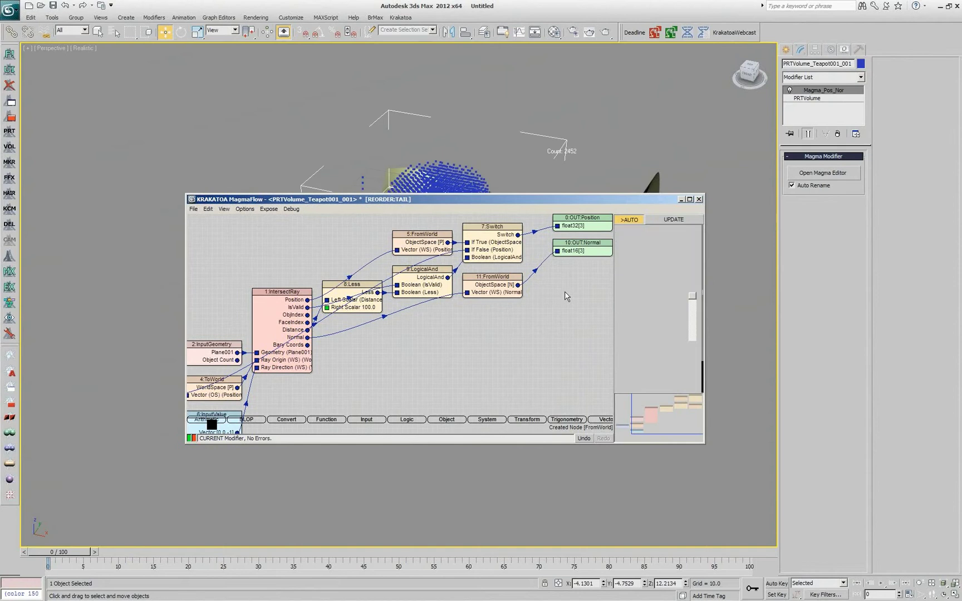
{"action": "left_click", "coordinate": [695, 334]}
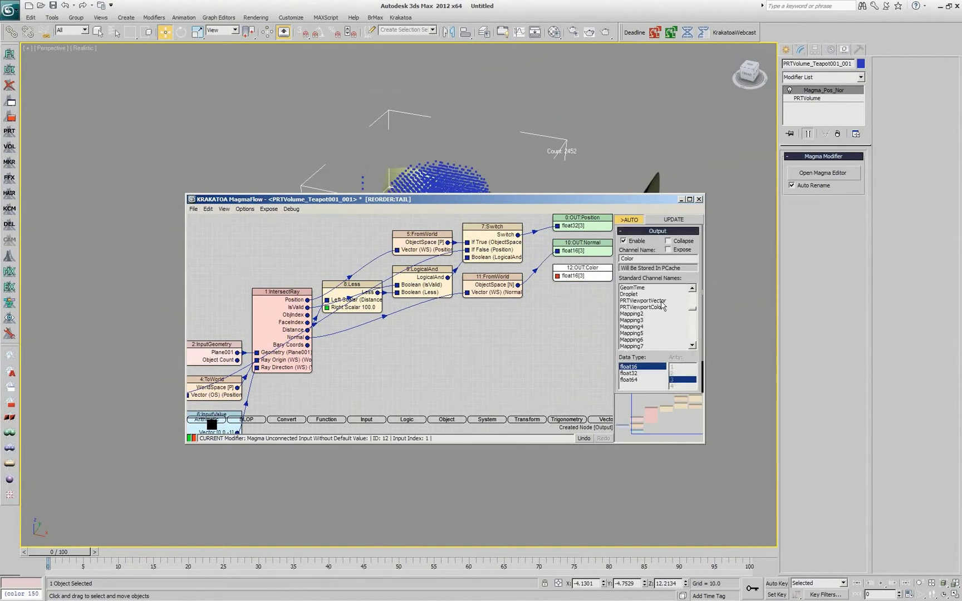
{"action": "left_click", "coordinate": [663, 301]}
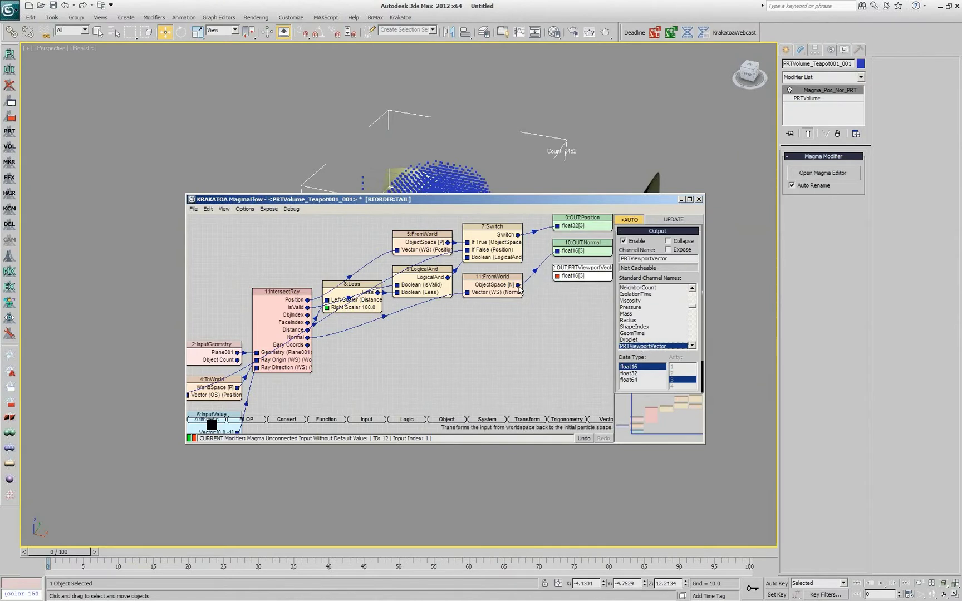
{"action": "left_click_drag", "start_coordinate": [519, 285], "coordinate": [557, 275]}
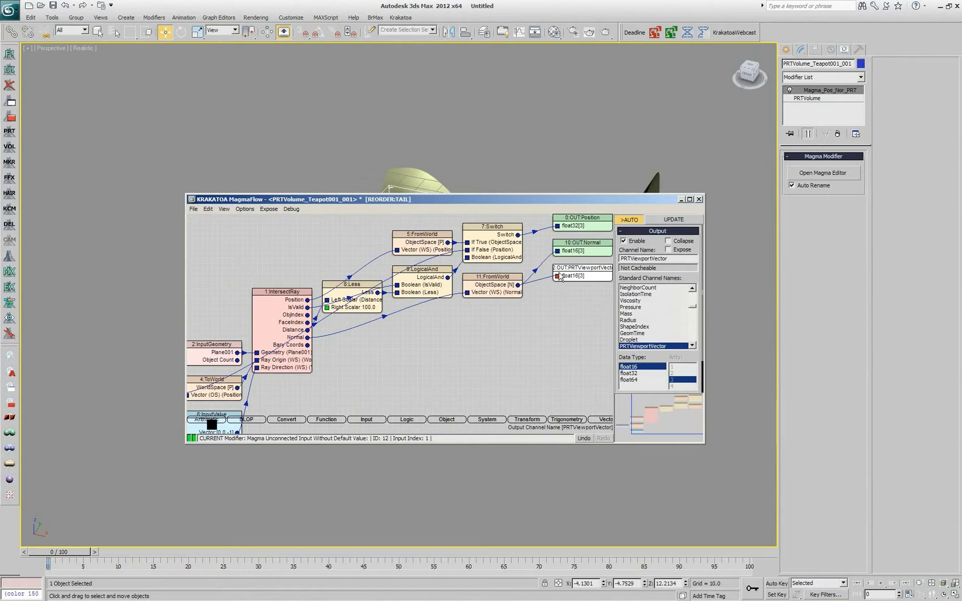
- Insert a Multiply node before the PRTViewportVector output with a right value of 26.0, keeping the viewport particles in sight
{"action": "left_click_drag", "start_coordinate": [555, 204], "coordinate": [675, 364]}
{"action": "left_click", "coordinate": [663, 445]}
{"action": "key", "text": "asterisk"}
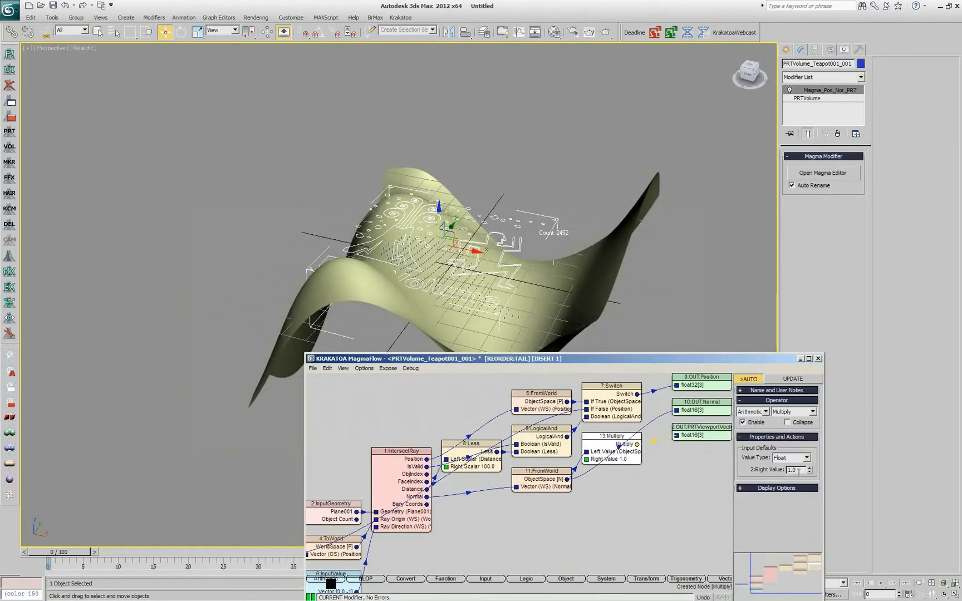
{"action": "mouse_move", "coordinate": [810, 469]}
{"action": "left_mouse_down"}
{"action": "mouse_move", "coordinate": [815, 443]}
{"action": "mouse_move", "coordinate": [817, 461]}
{"action": "left_mouse_up"}
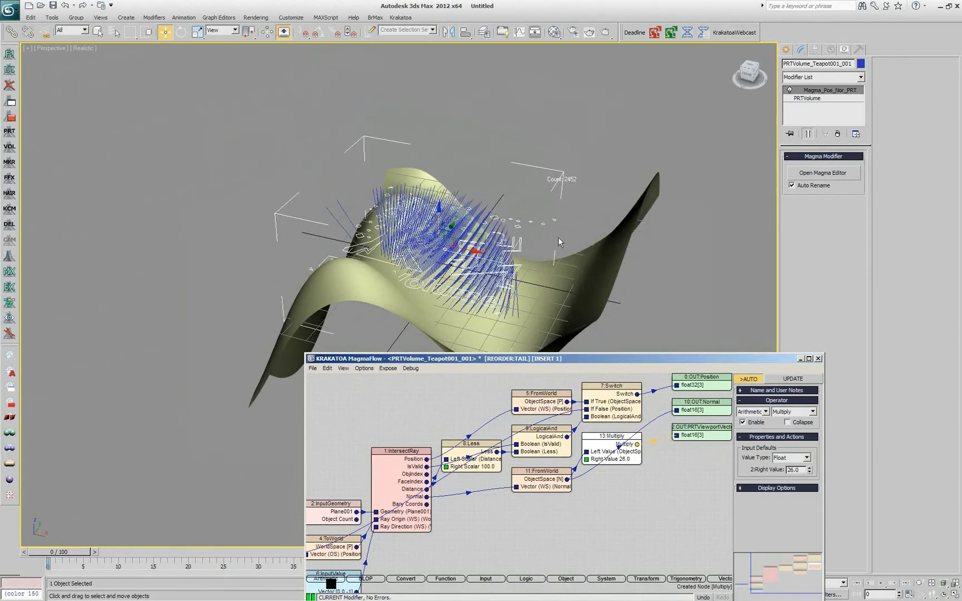
- Create a Frost mesh from the PRT Volume, with Geometry meshing and Custom Geometry as the particle shape
{"action": "left_click", "coordinate": [11, 358]}
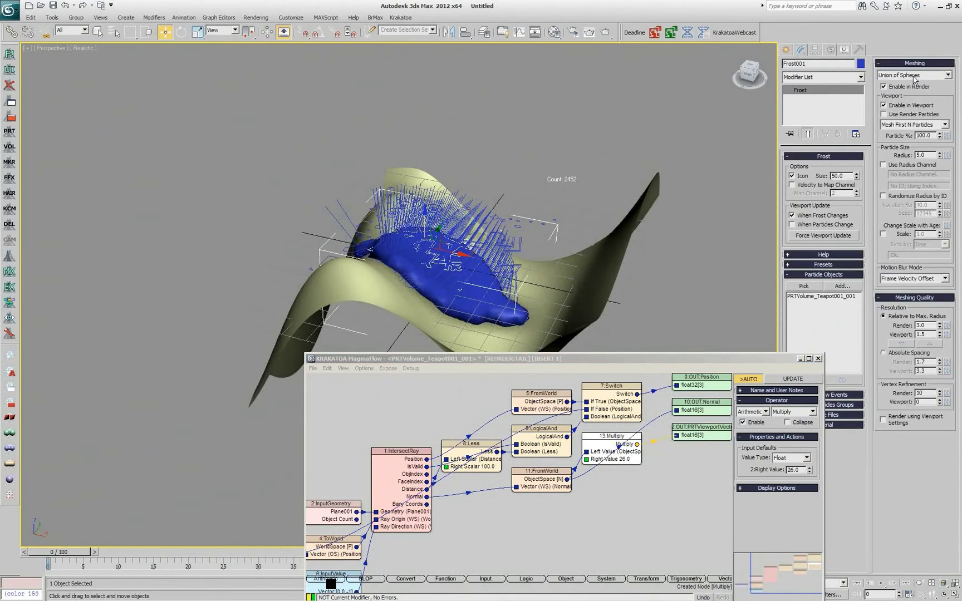
{"action": "left_click", "coordinate": [916, 75]}
{"action": "left_click", "coordinate": [902, 84]}
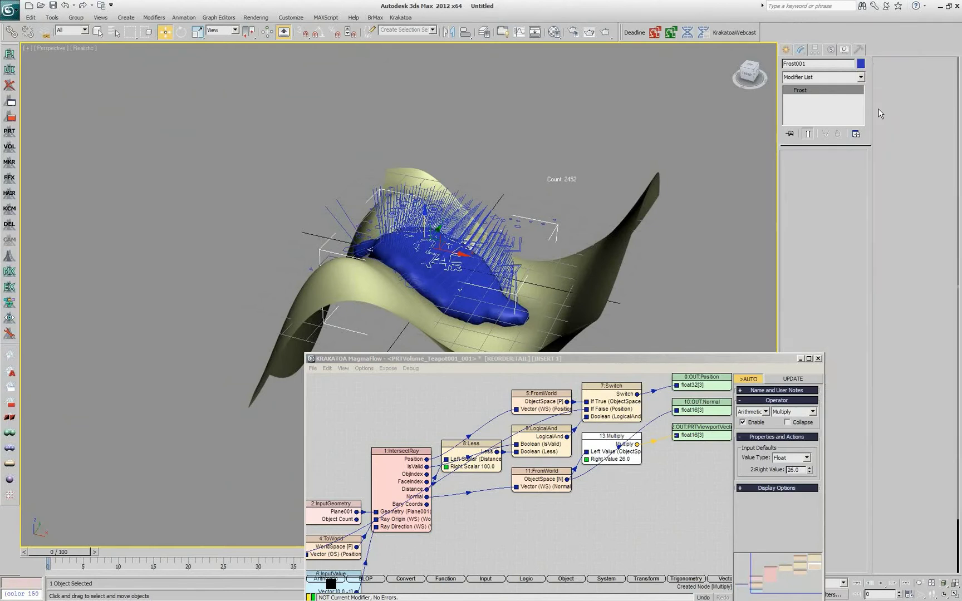
{"action": "left_click", "coordinate": [903, 310]}
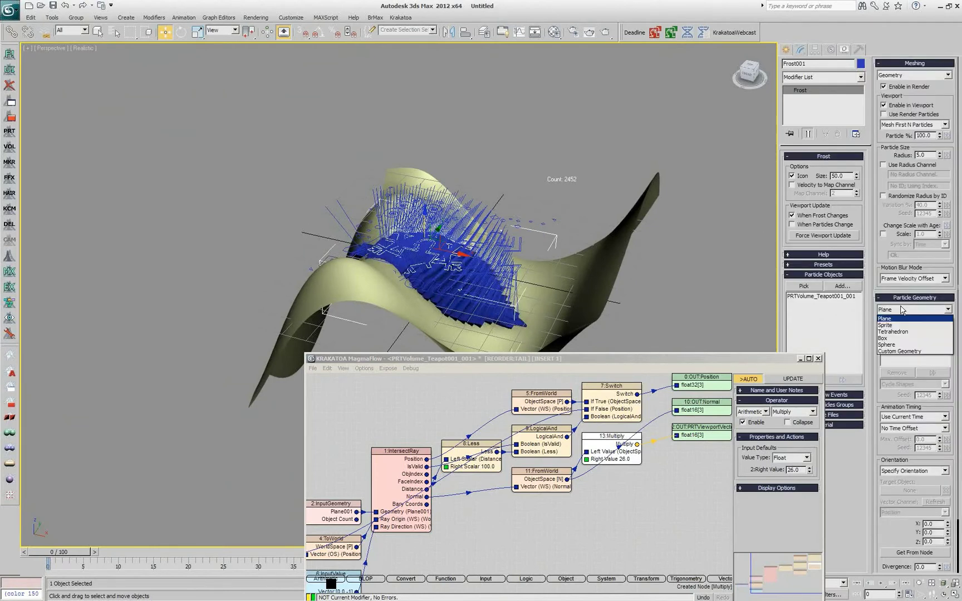
{"action": "left_click", "coordinate": [895, 352]}
- Create a small teapot with a radius of about 1.2 in the empty space beside the wavy plane
{"action": "left_click", "coordinate": [786, 49]}
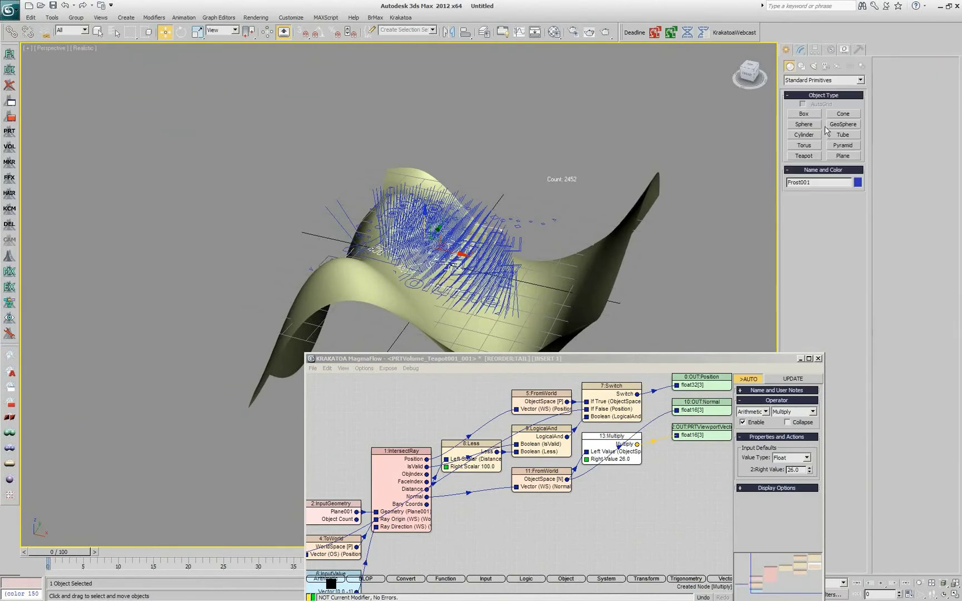
{"action": "left_click", "coordinate": [804, 156]}
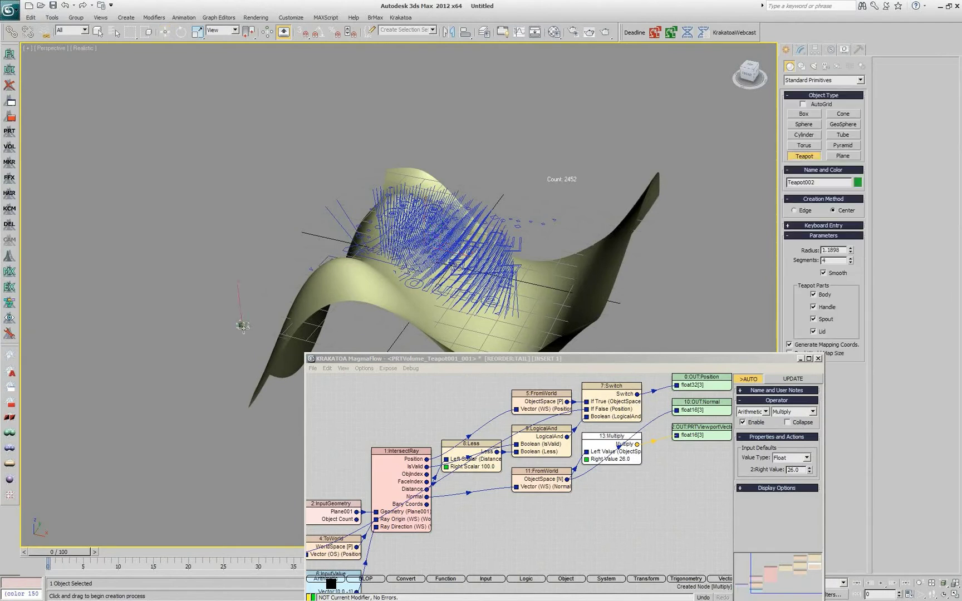
{"action": "key", "text": "w"}
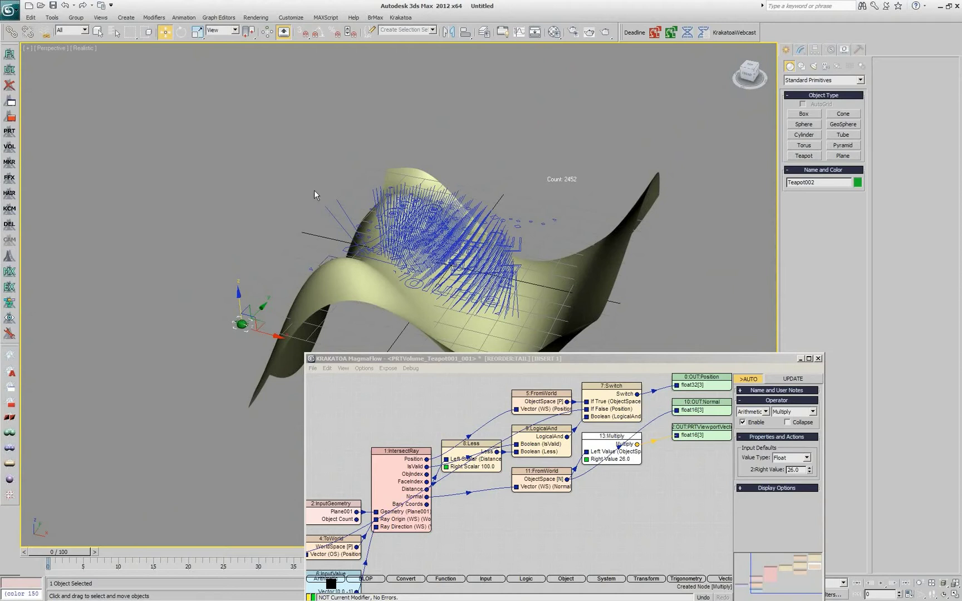
- Reselect the Frost object and assign the small teapot as its custom particle geometry
{"action": "left_click", "coordinate": [118, 33]}
{"action": "key", "text": "h"}
{"action": "left_click", "coordinate": [78, 253]}
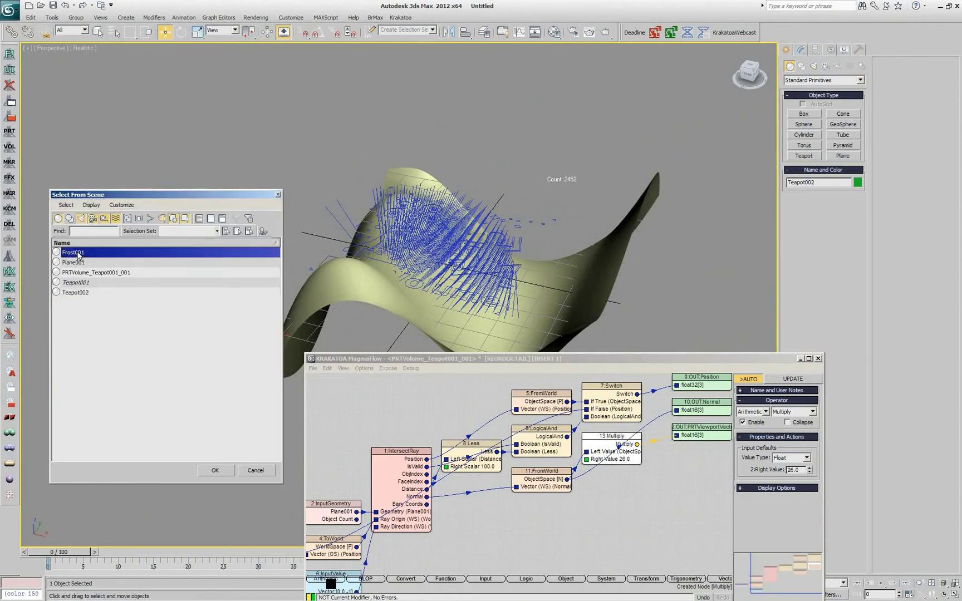
{"action": "key", "text": "Return"}
{"action": "left_click", "coordinate": [800, 50]}
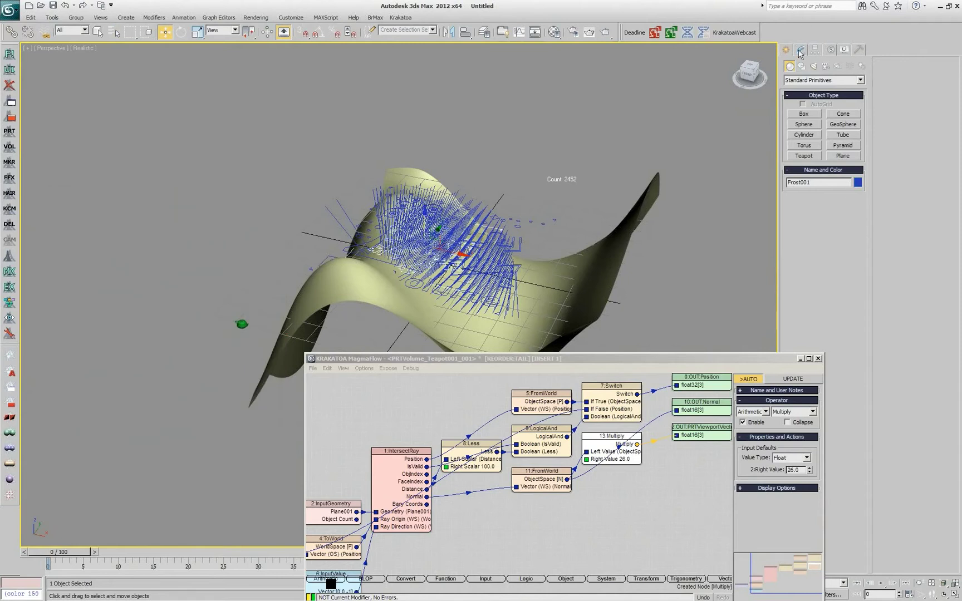
{"action": "left_click", "coordinate": [898, 329]}
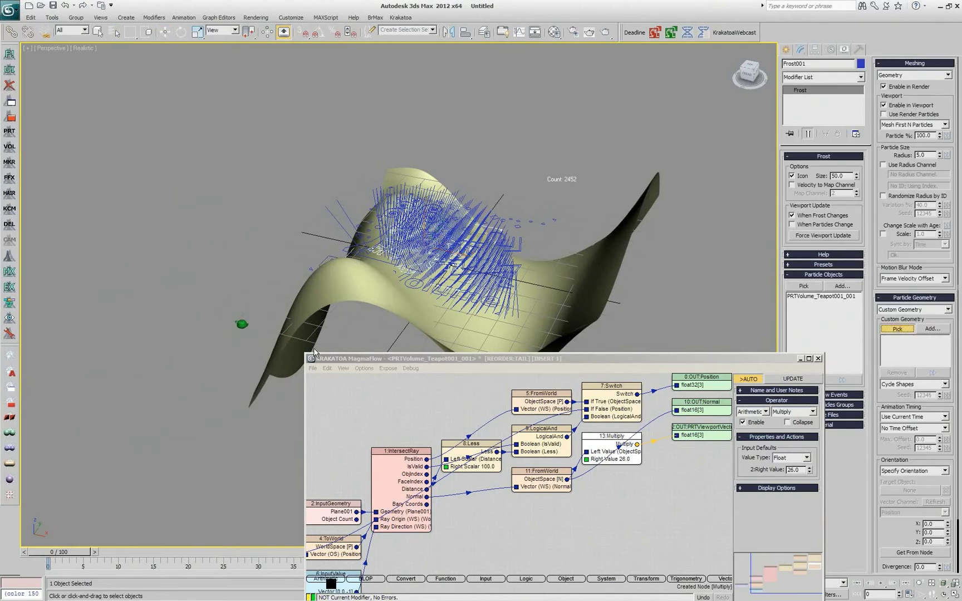
{"action": "left_click", "coordinate": [242, 325]}
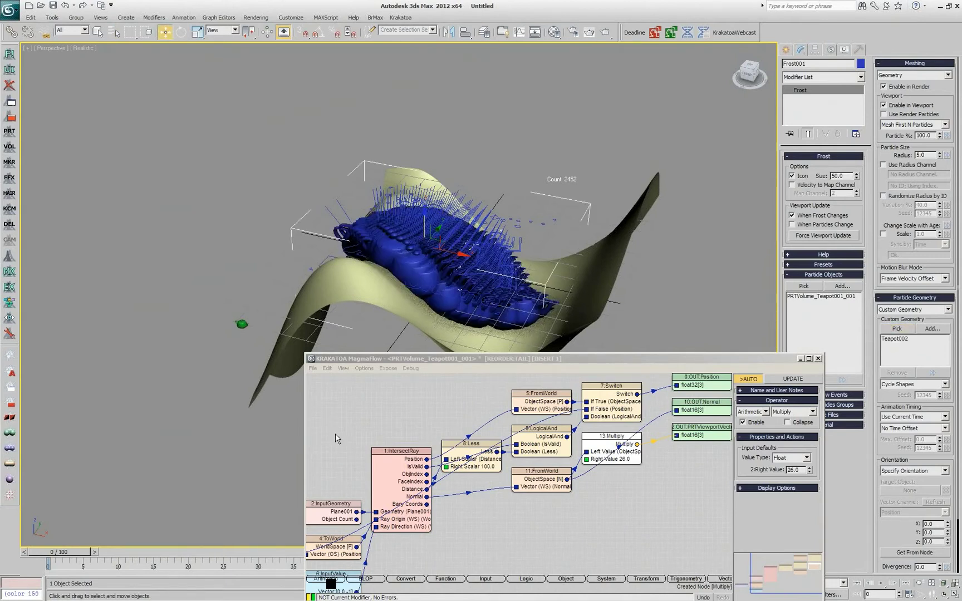
- Select the small teapot beside the plane and reduce its segments to 1
{"action": "left_click", "coordinate": [241, 325]}
{"action": "left_click", "coordinate": [850, 183]}
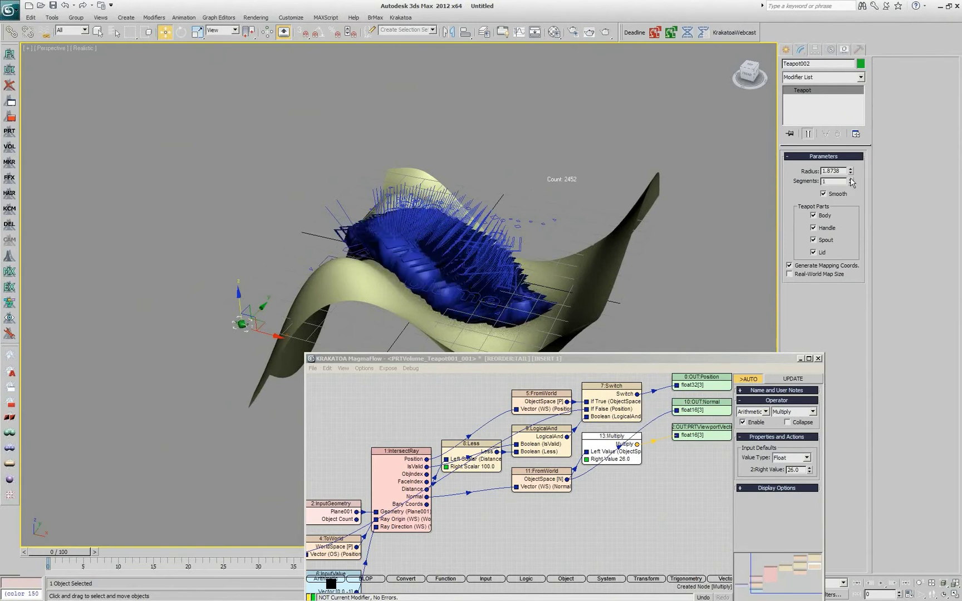
{"action": "left_click", "coordinate": [850, 184]}
{"action": "left_click", "coordinate": [850, 183]}
- Reselect the Frost object and orient its particle geometry by vector channel, using the Normal channel
{"action": "left_click", "coordinate": [411, 273]}
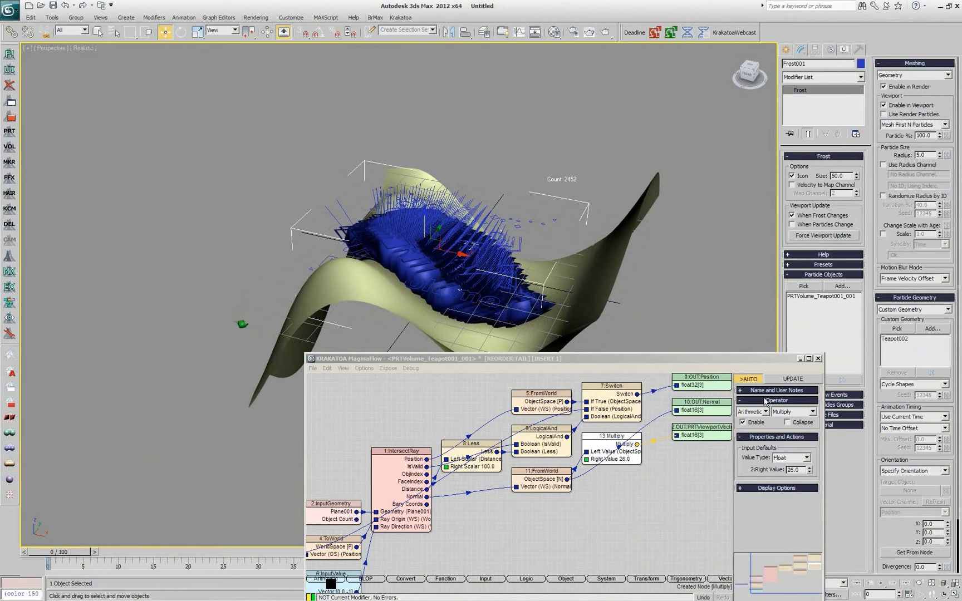
{"action": "left_click", "coordinate": [914, 471]}
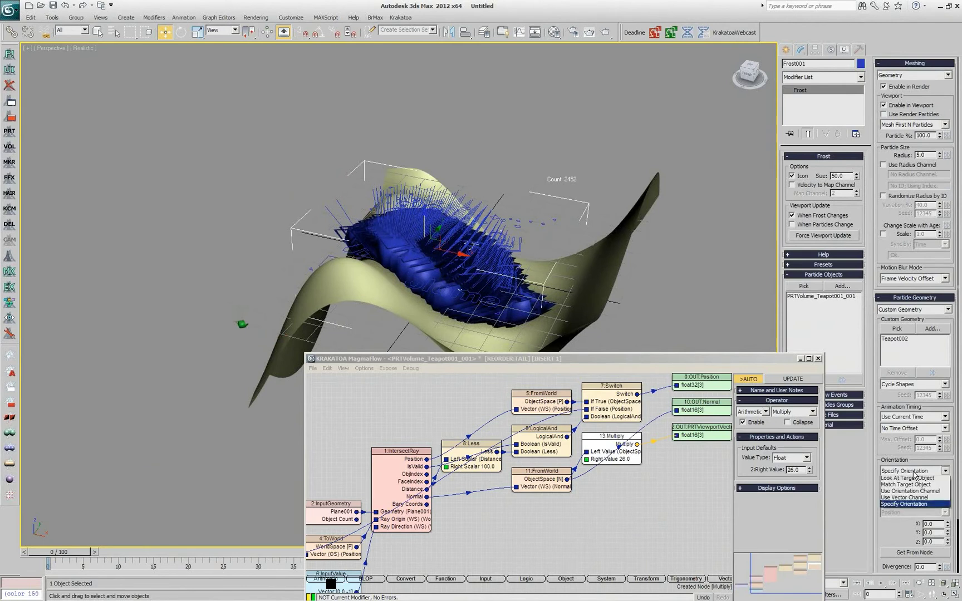
{"action": "middle_click_drag", "start_coordinate": [367, 257], "coordinate": [502, 184], "text": "alt"}
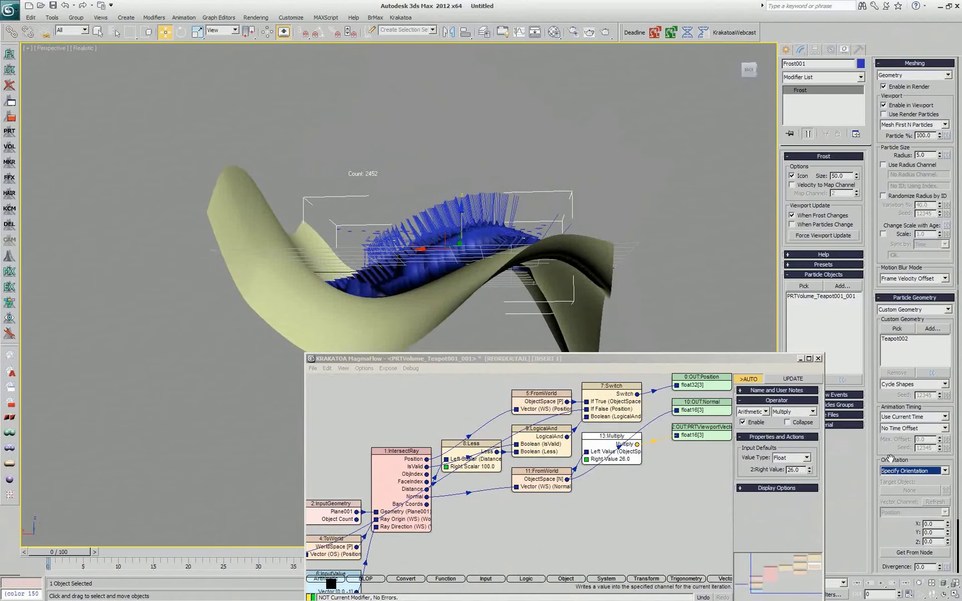
{"action": "left_click", "coordinate": [914, 471]}
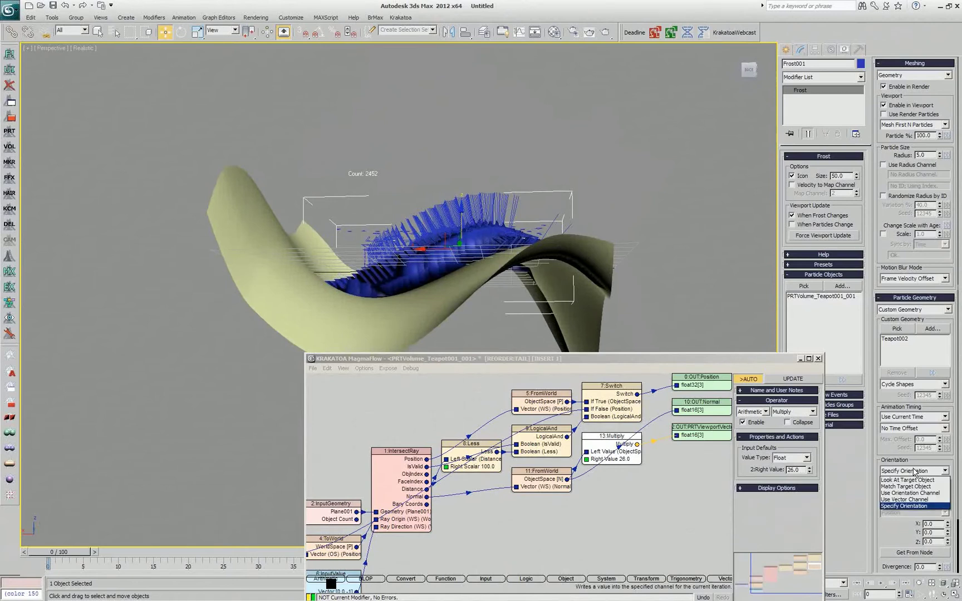
{"action": "left_click", "coordinate": [889, 499]}
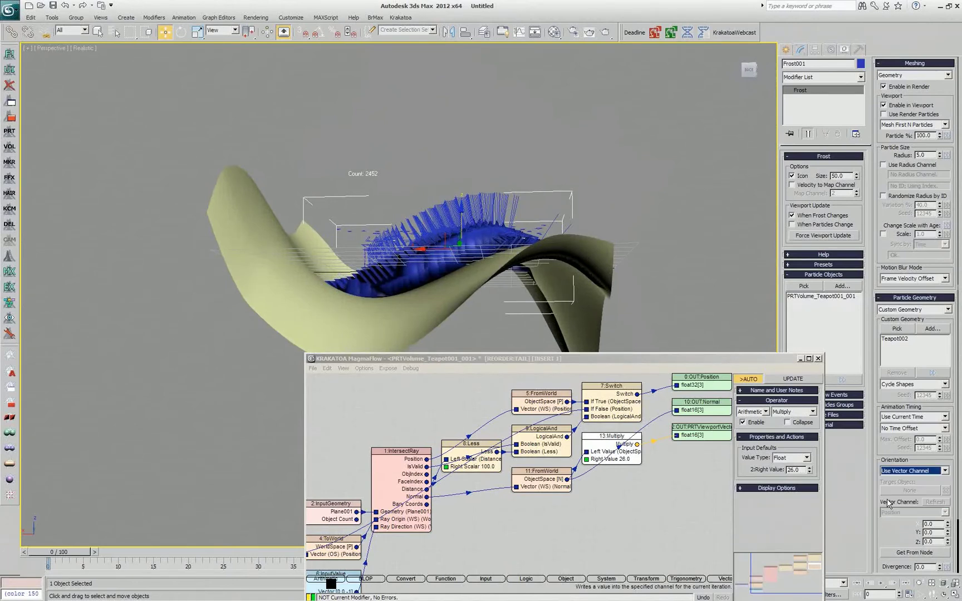
{"action": "left_click", "coordinate": [906, 512]}
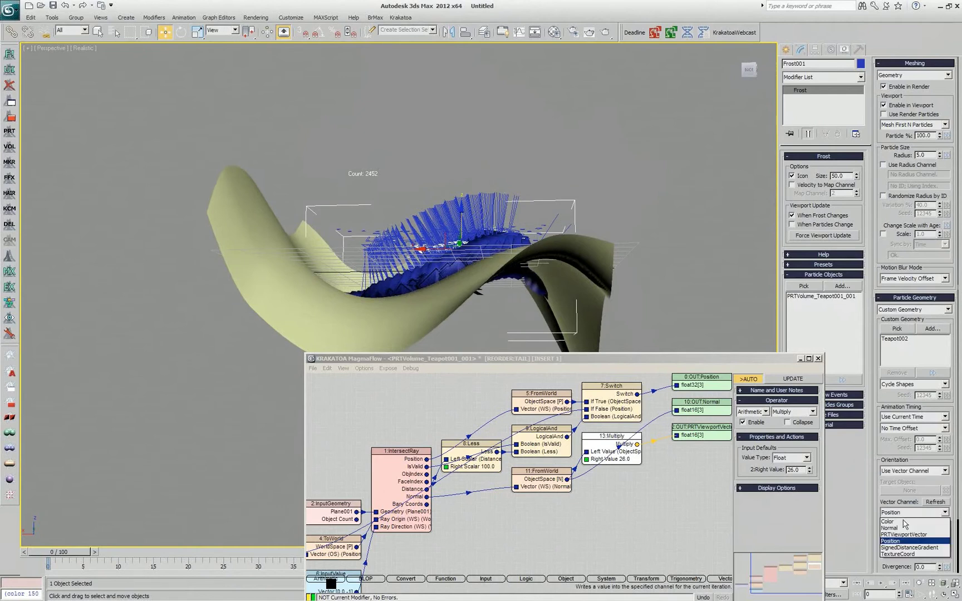
{"action": "left_click", "coordinate": [900, 528]}
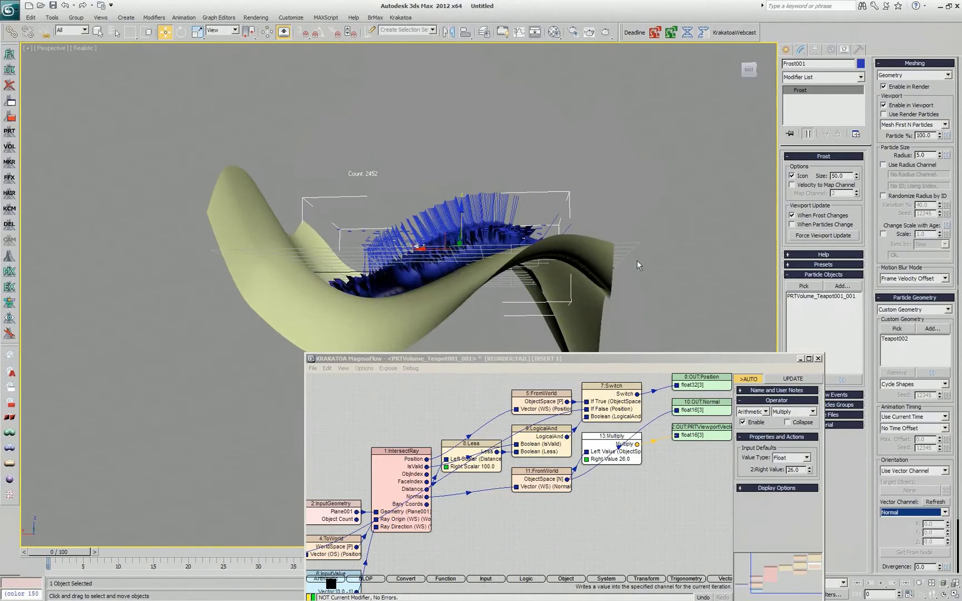
- Set the Frost object's particle radius to 1.0
{"action": "left_click", "coordinate": [628, 225]}
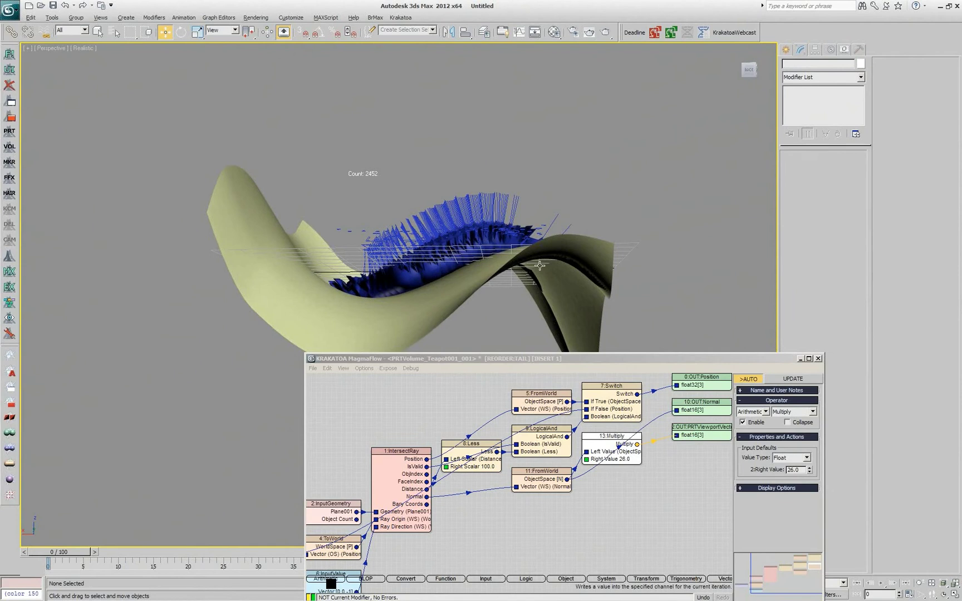
{"action": "middle_click_drag", "start_coordinate": [539, 265], "coordinate": [416, 307], "text": "alt"}
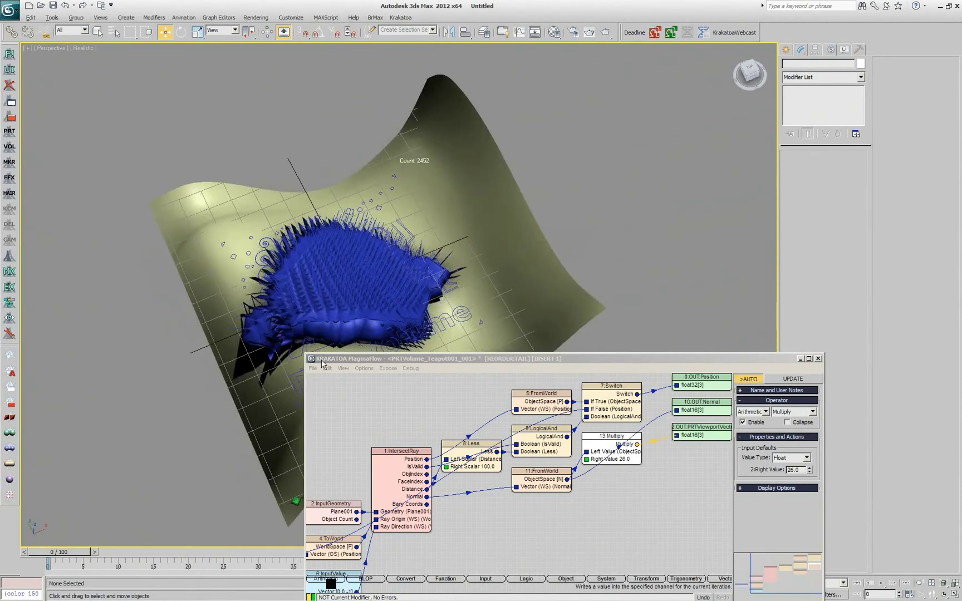
{"action": "left_click", "coordinate": [347, 334]}
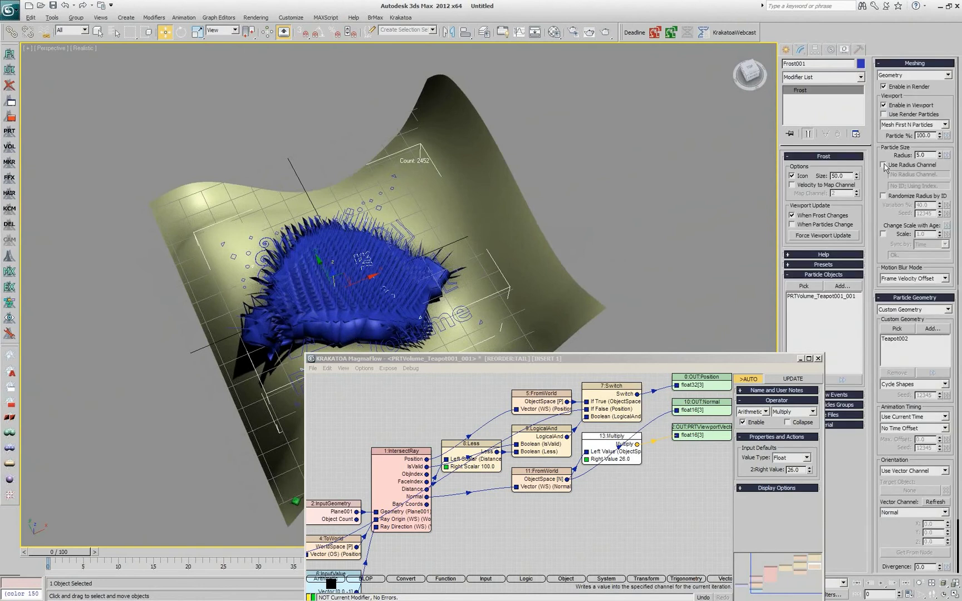
{"action": "double_click", "coordinate": [917, 155]}
{"action": "type", "text": "1"}
{"action": "key", "text": "Return"}
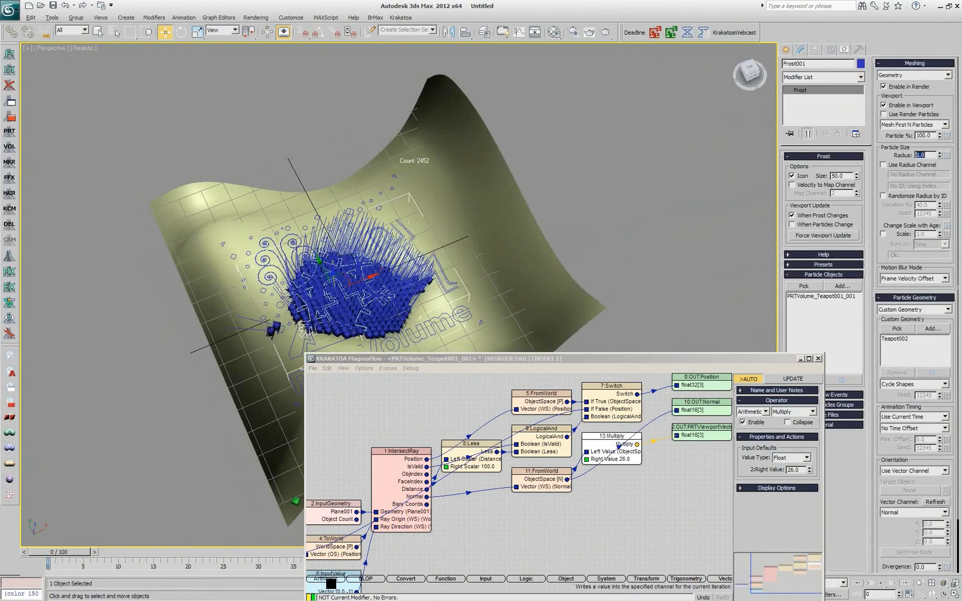
- Enable Fractal in the plane's Noise modifier and set its Z strength to 100
{"action": "middle_click_drag", "start_coordinate": [394, 235], "coordinate": [454, 286], "text": "alt"}
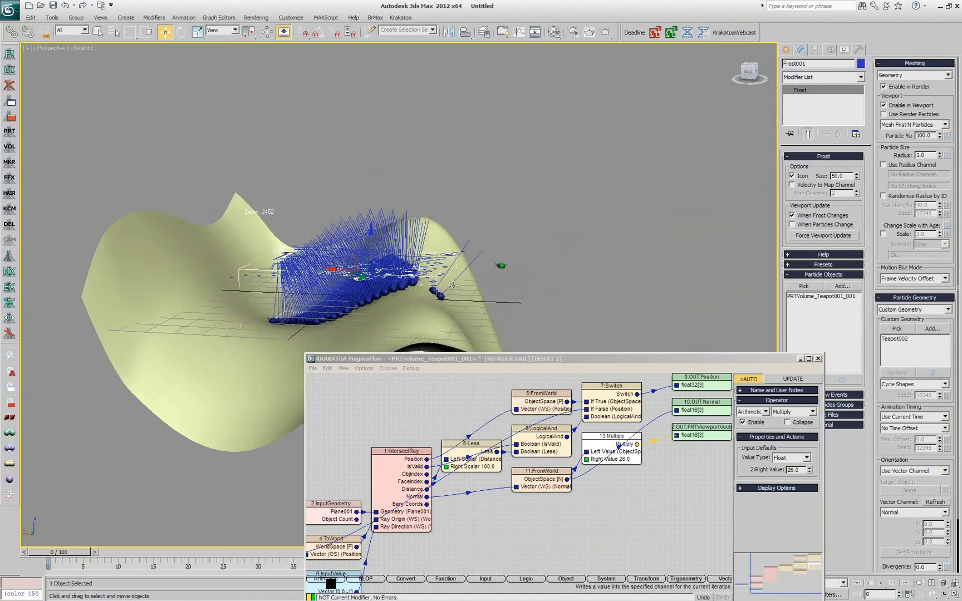
{"action": "scroll", "coordinate": [453, 285], "scroll_direction": "up", "scroll_amount": 2}
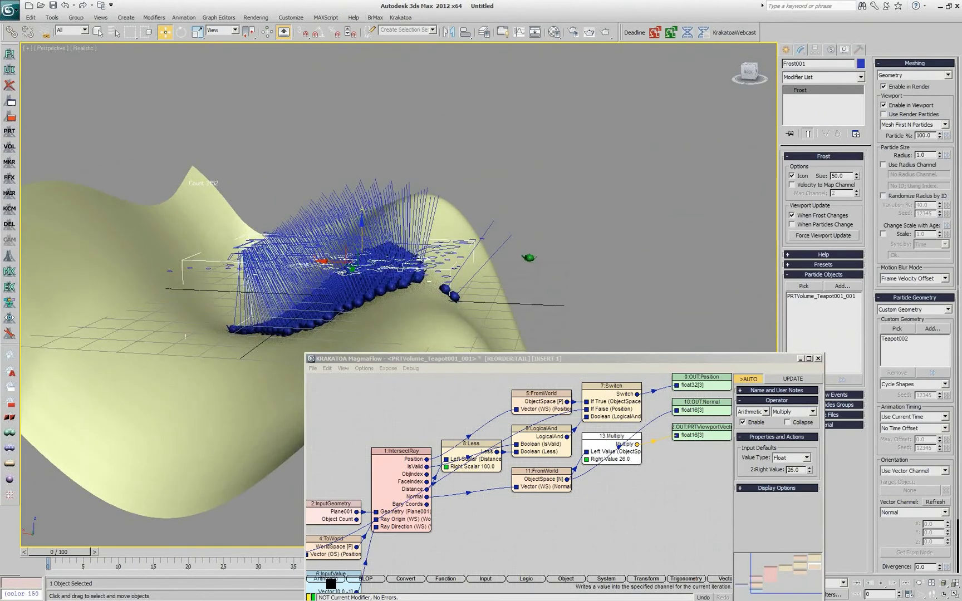
{"action": "scroll", "coordinate": [423, 128], "scroll_direction": "up", "scroll_amount": 3}
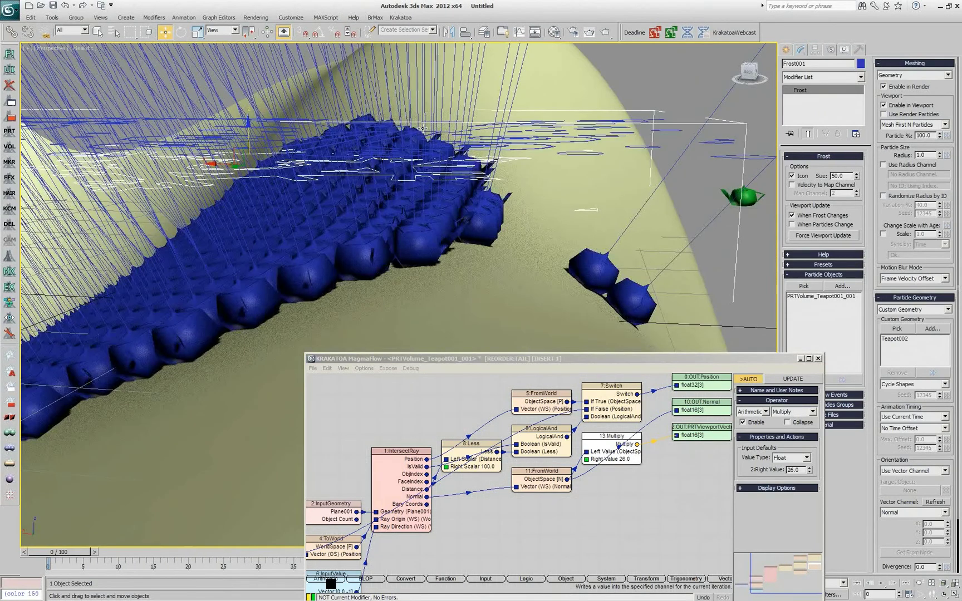
{"action": "middle_click_drag", "start_coordinate": [423, 128], "coordinate": [229, 269], "text": "alt"}
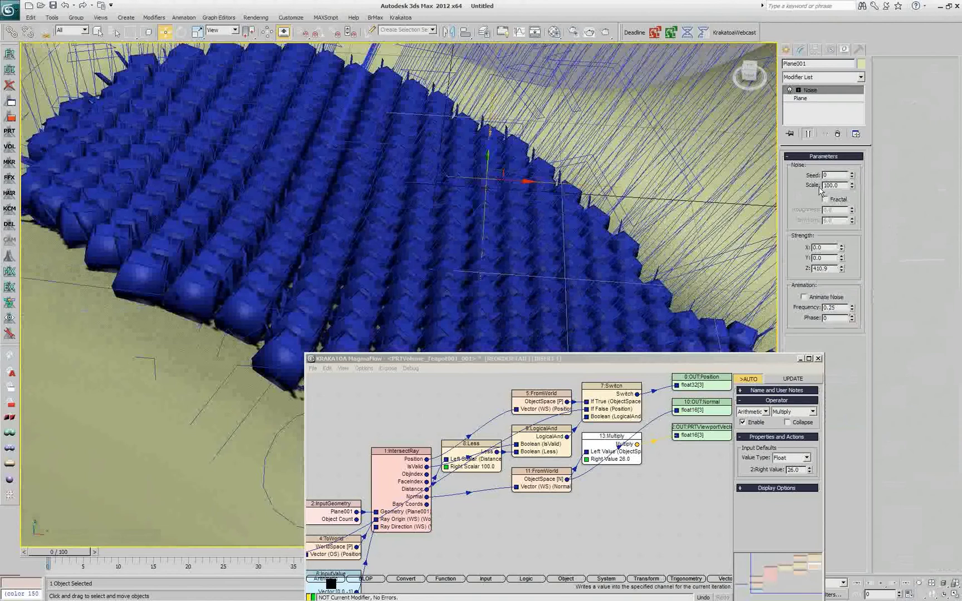
{"action": "left_click", "coordinate": [824, 199]}
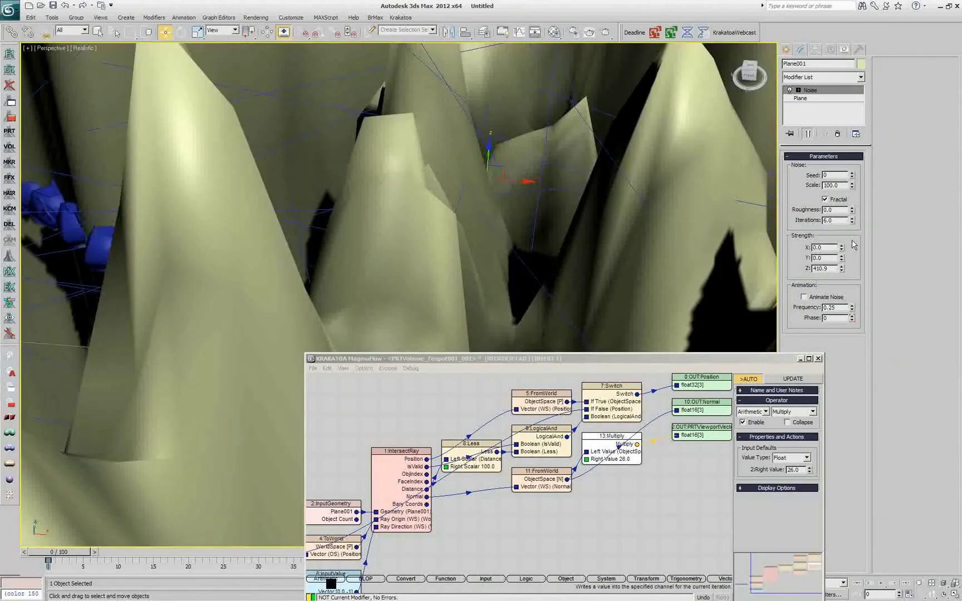
{"action": "double_click", "coordinate": [833, 269]}
{"action": "type", "text": "100"}
{"action": "key", "text": "Return"}
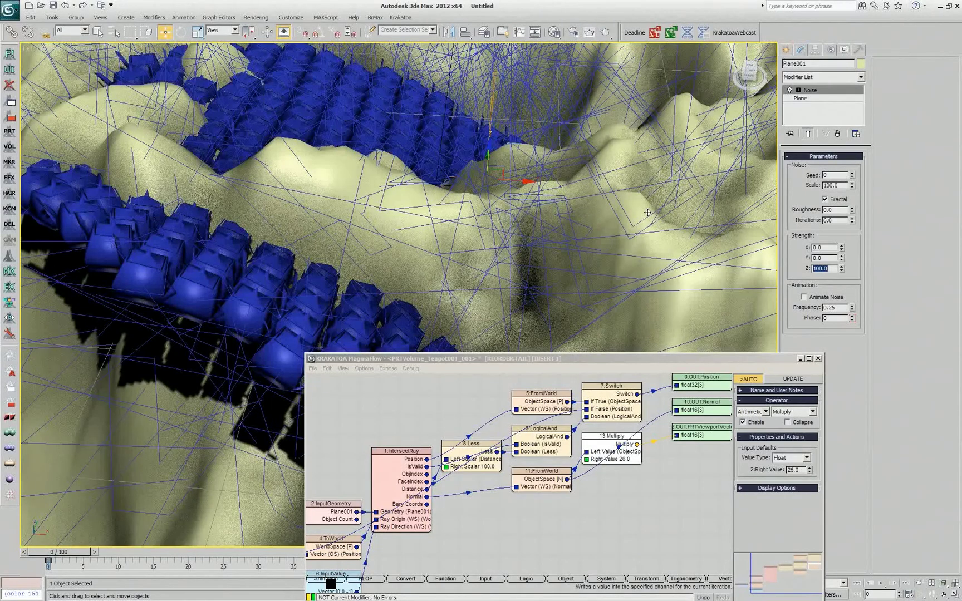
- Select the Frost object and force a viewport update so its geometry follows the changed plane
{"action": "mouse_move", "coordinate": [648, 213]}
{"action": "middle_mouse_down", "text": "alt"}
{"action": "mouse_move", "coordinate": [435, 237]}
{"action": "mouse_move", "coordinate": [643, 207]}
{"action": "middle_mouse_up", "text": "alt"}
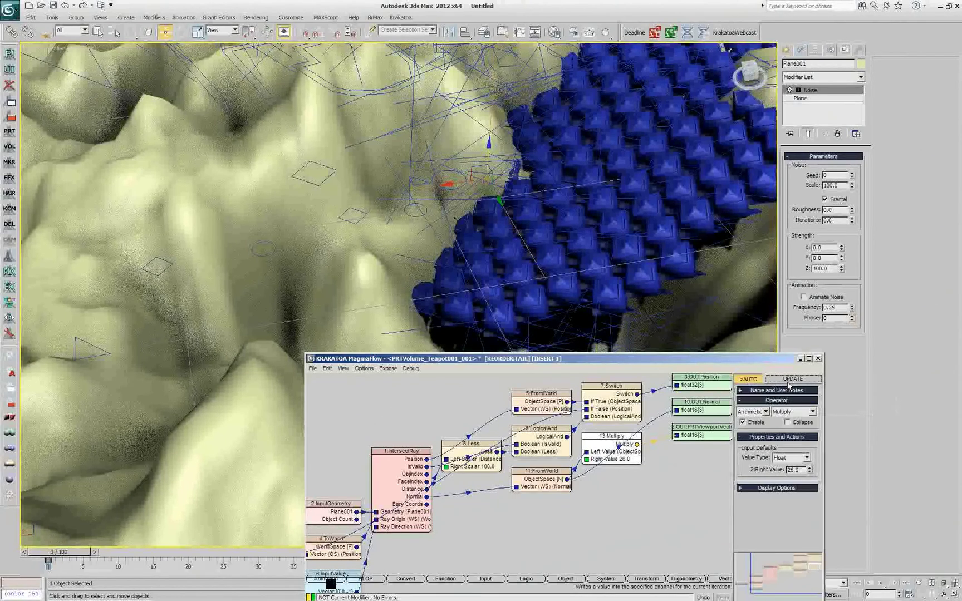
{"action": "left_click", "coordinate": [612, 292]}
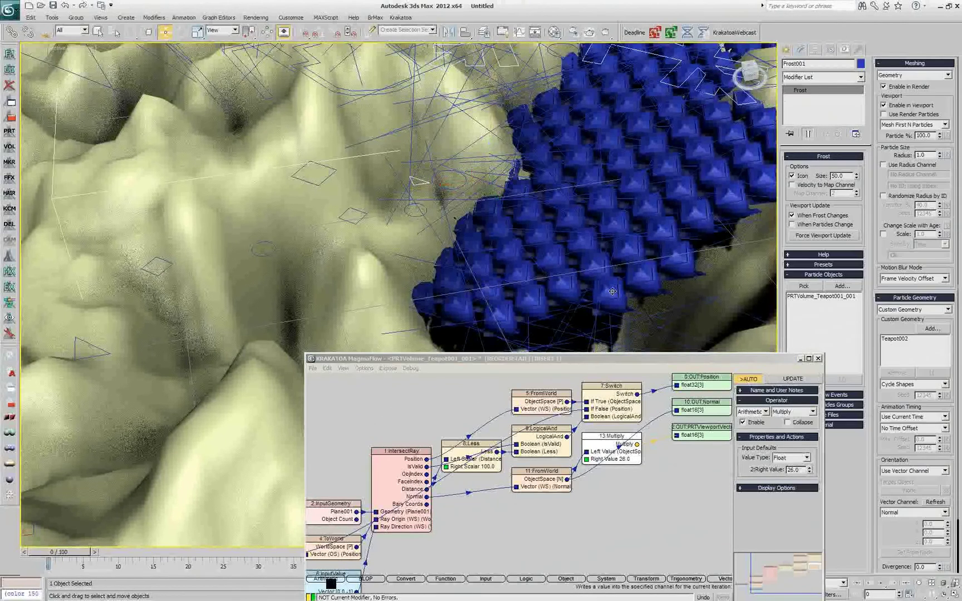
{"action": "left_click", "coordinate": [837, 236]}
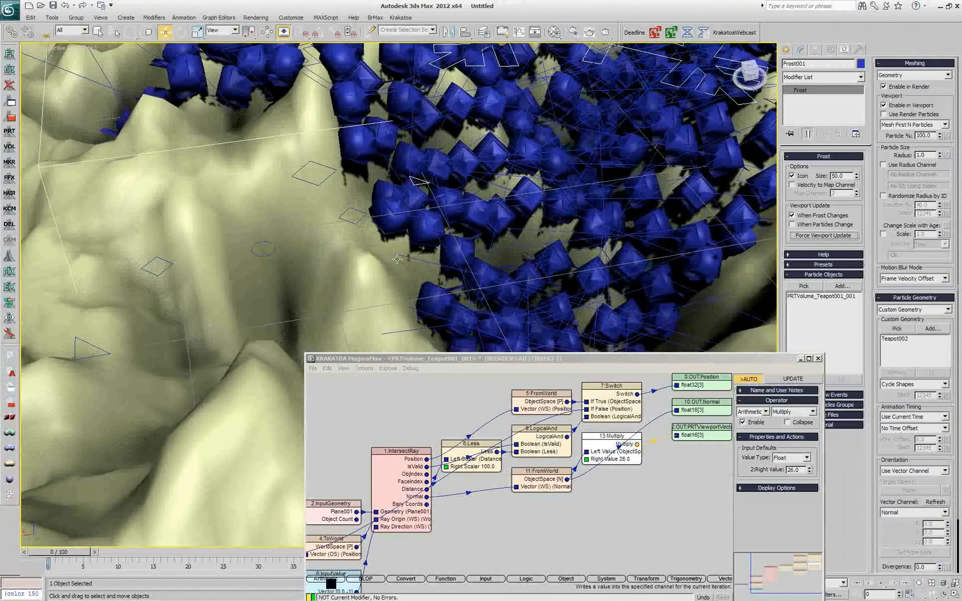
- Turn on automatic viewport updating of Frost when particles change, and inspect the teapots across the fractal terrain
{"action": "middle_click_drag", "start_coordinate": [396, 259], "coordinate": [768, 229], "text": "alt"}
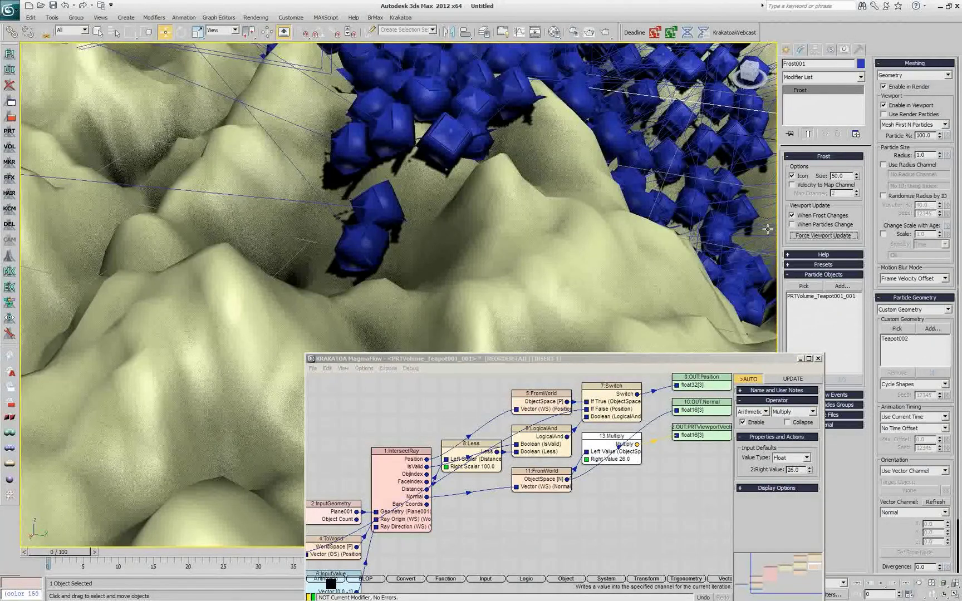
{"action": "left_click", "coordinate": [792, 224]}
{"action": "middle_click_drag", "start_coordinate": [623, 312], "coordinate": [477, 236], "text": "alt"}
{"action": "scroll", "coordinate": [477, 236], "scroll_direction": "down", "scroll_amount": 5}
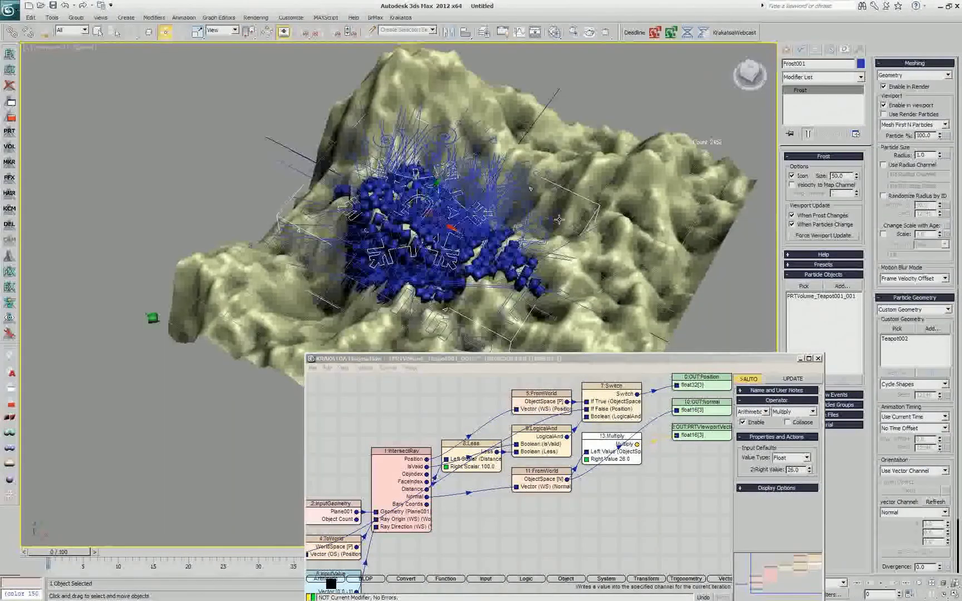
{"action": "middle_click_drag", "start_coordinate": [558, 220], "coordinate": [501, 229], "text": "alt"}
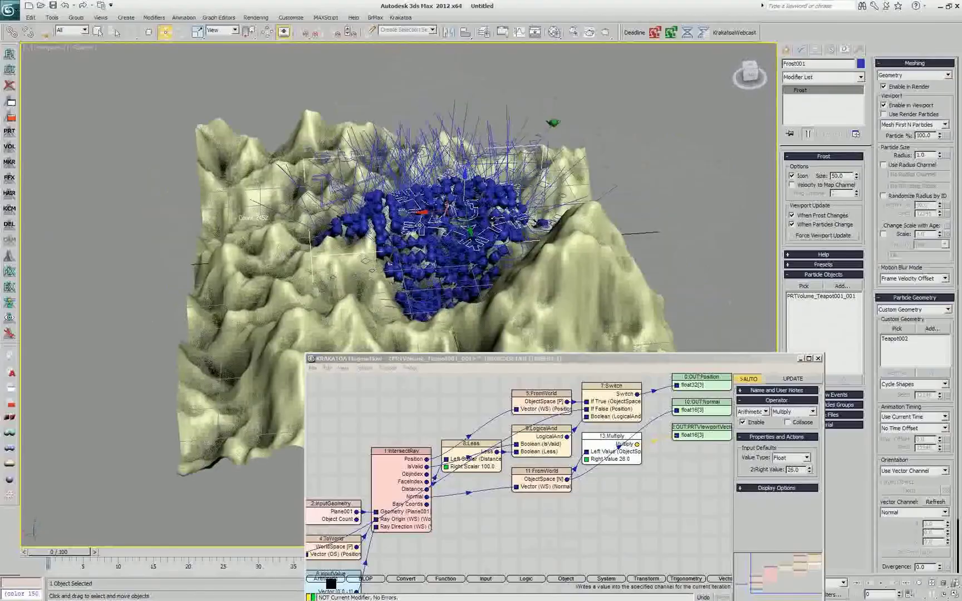